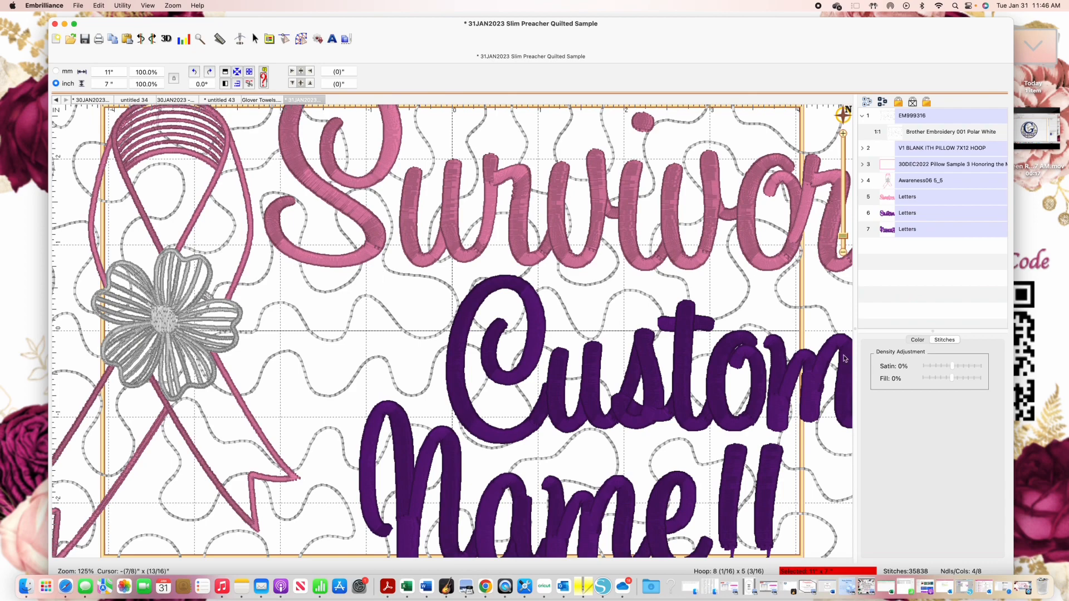
Delete the awareness ribbon and all three lettering objects, keeping the quilting, the blank pillow and the border.
{"action": "mouse_move", "coordinate": [846, 225]}
{"action": "left_mouse_down"}
{"action": "mouse_move", "coordinate": [843, 210]}
{"action": "mouse_move", "coordinate": [843, 244]}
{"action": "left_mouse_up"}
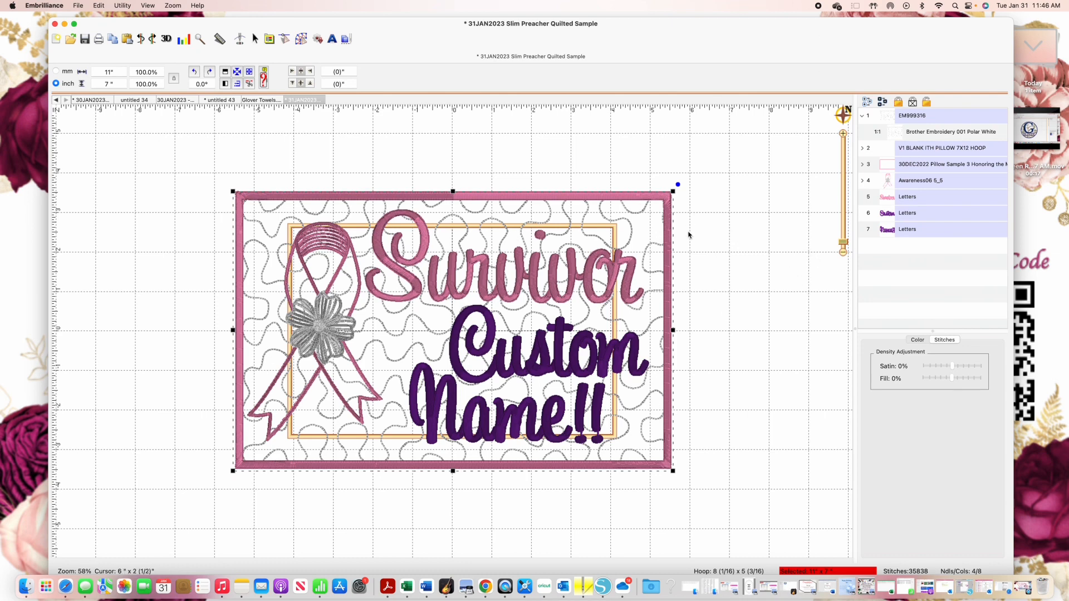
{"action": "scroll", "coordinate": [687, 237], "scroll_direction": "down", "scroll_amount": 1}
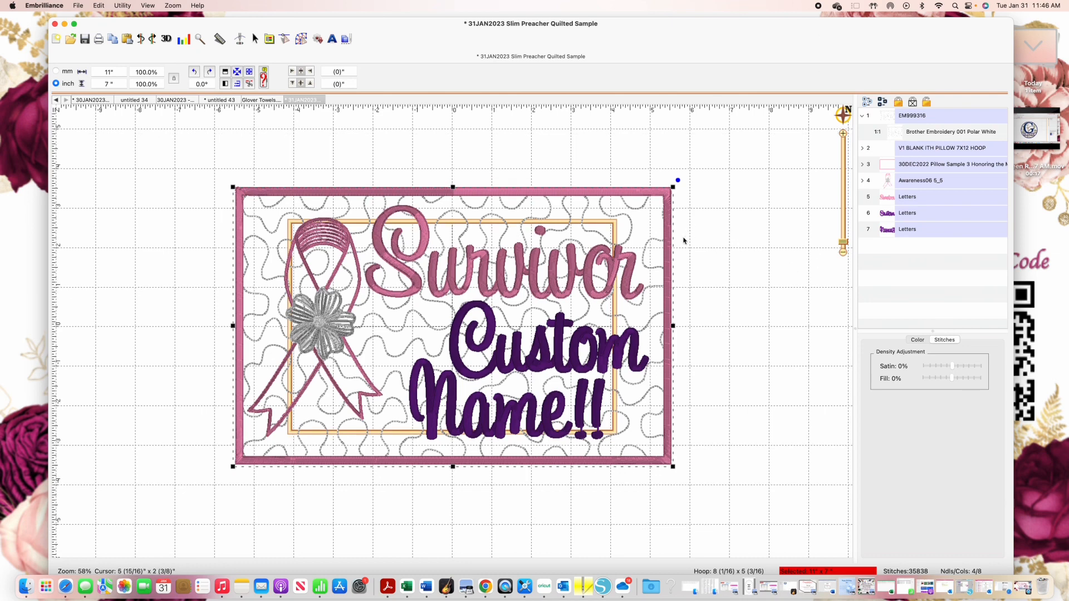
{"action": "left_click", "coordinate": [875, 132]}
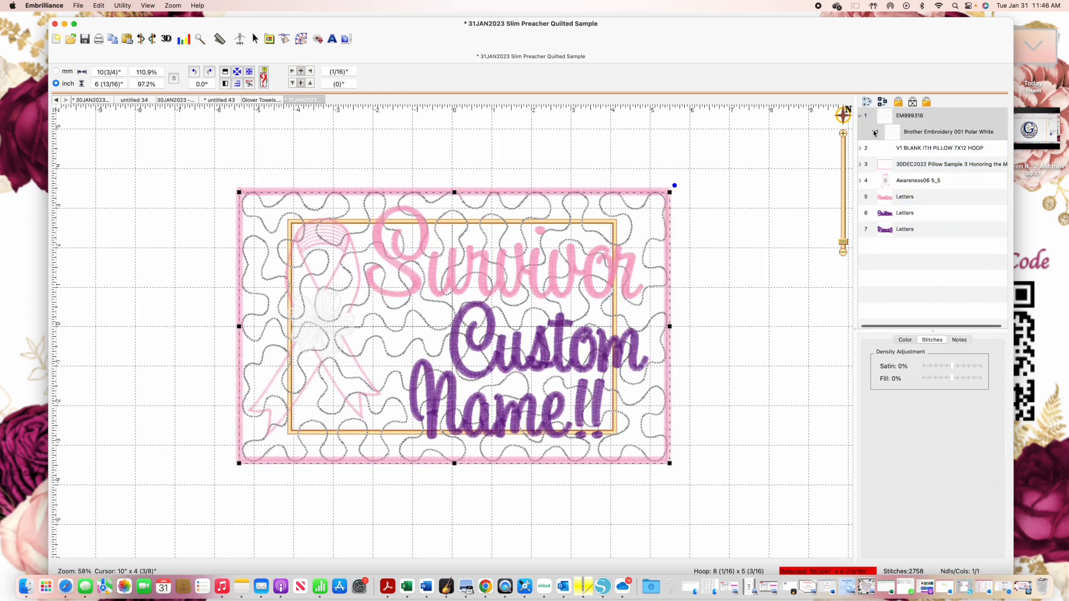
{"action": "left_click", "coordinate": [867, 168]}
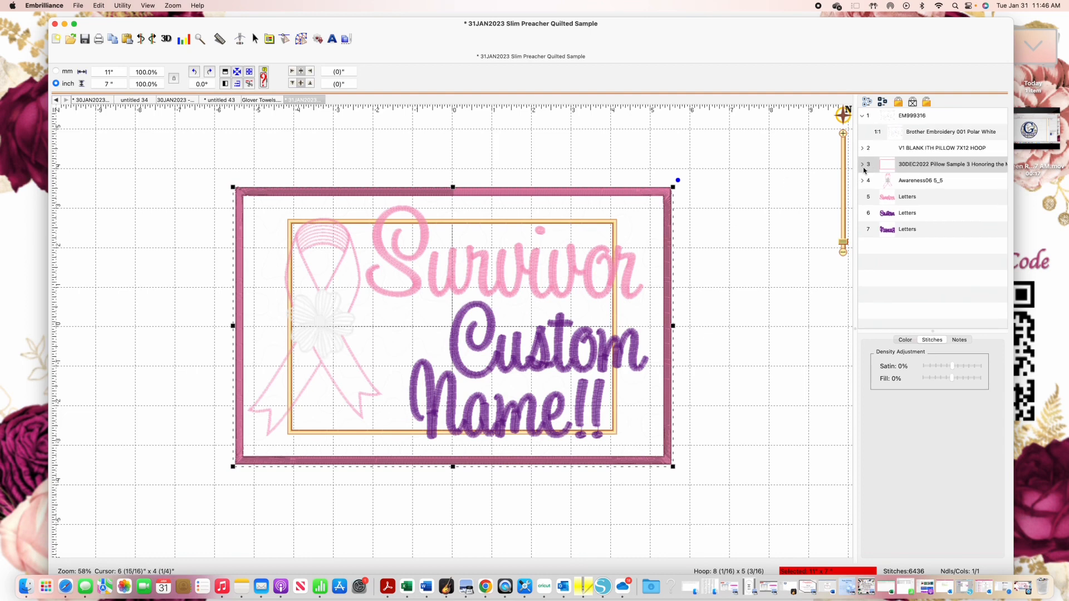
{"action": "left_click", "coordinate": [969, 187]}
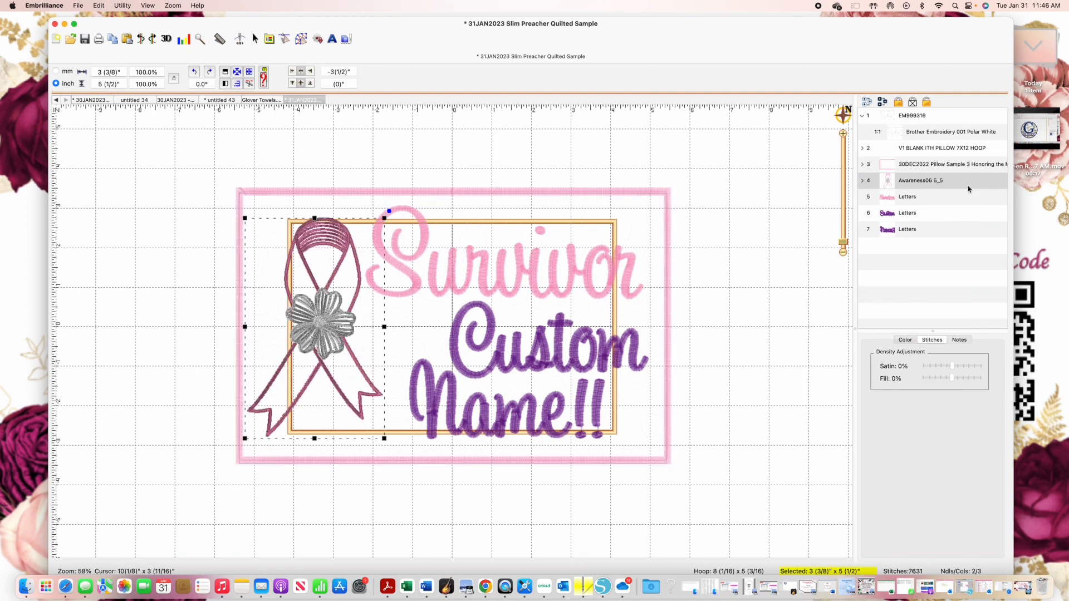
{"action": "key", "text": "Delete"}
{"action": "left_click", "coordinate": [908, 185]}
{"action": "key", "text": "Delete"}
{"action": "left_click", "coordinate": [908, 196]}
{"action": "key", "text": "Delete"}
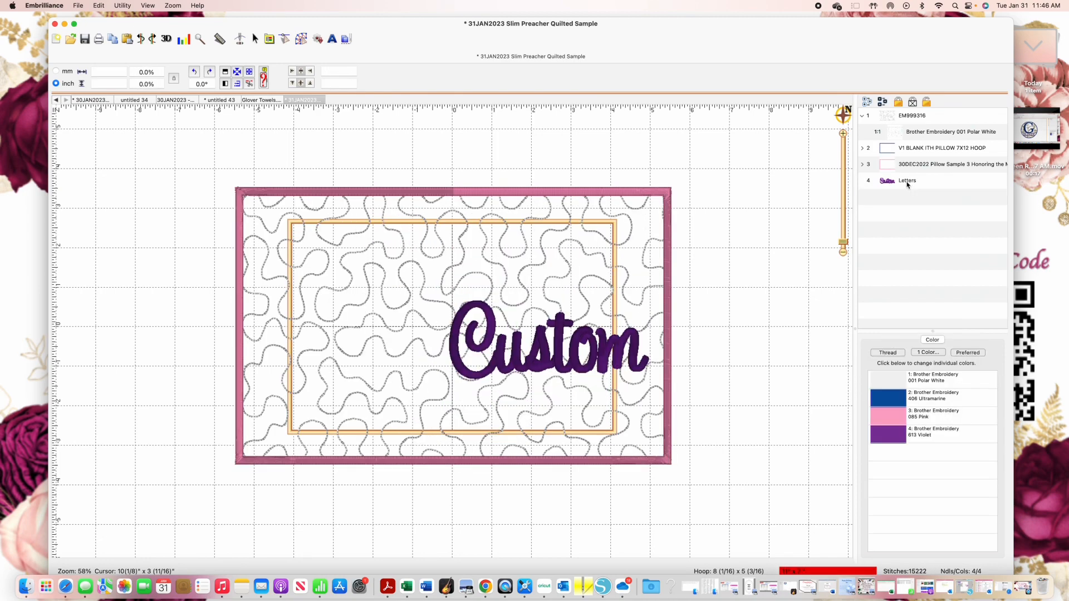
{"action": "left_click", "coordinate": [908, 184]}
{"action": "key", "text": "Delete"}
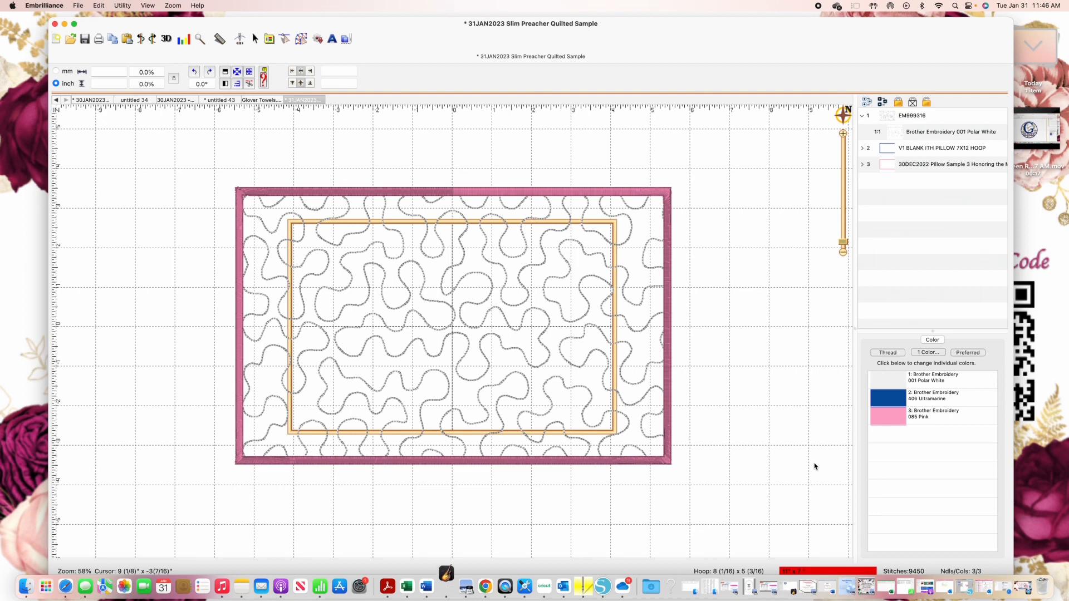
Add a lettering object and set its font to DIGISTEllieScript-2 inch.
{"action": "left_click", "coordinate": [332, 39]}
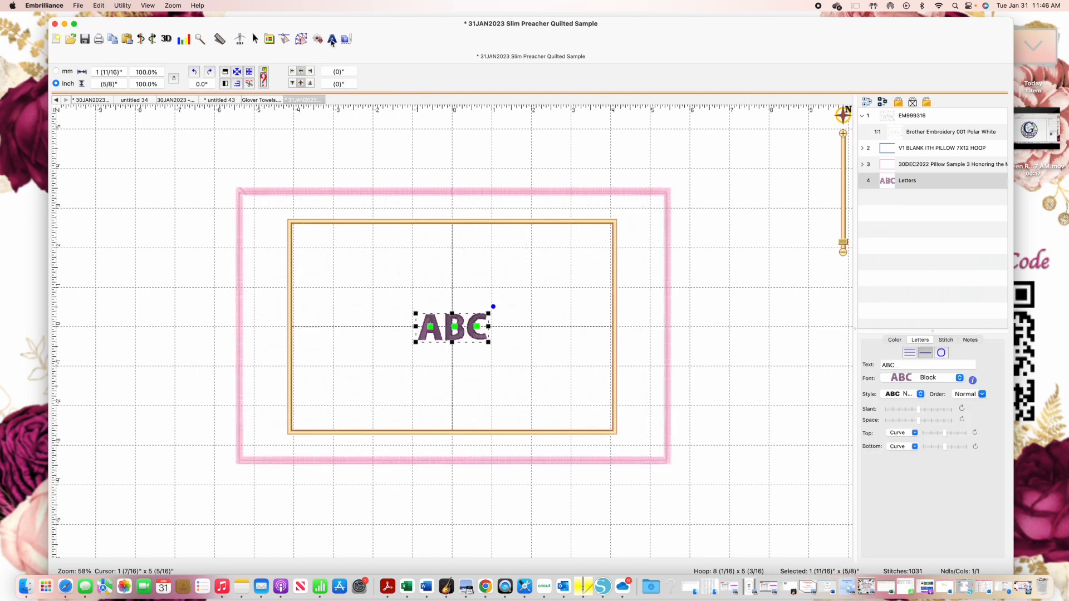
{"action": "left_click", "coordinate": [960, 378]}
{"action": "scroll", "coordinate": [962, 380], "scroll_direction": "down", "scroll_amount": 15}
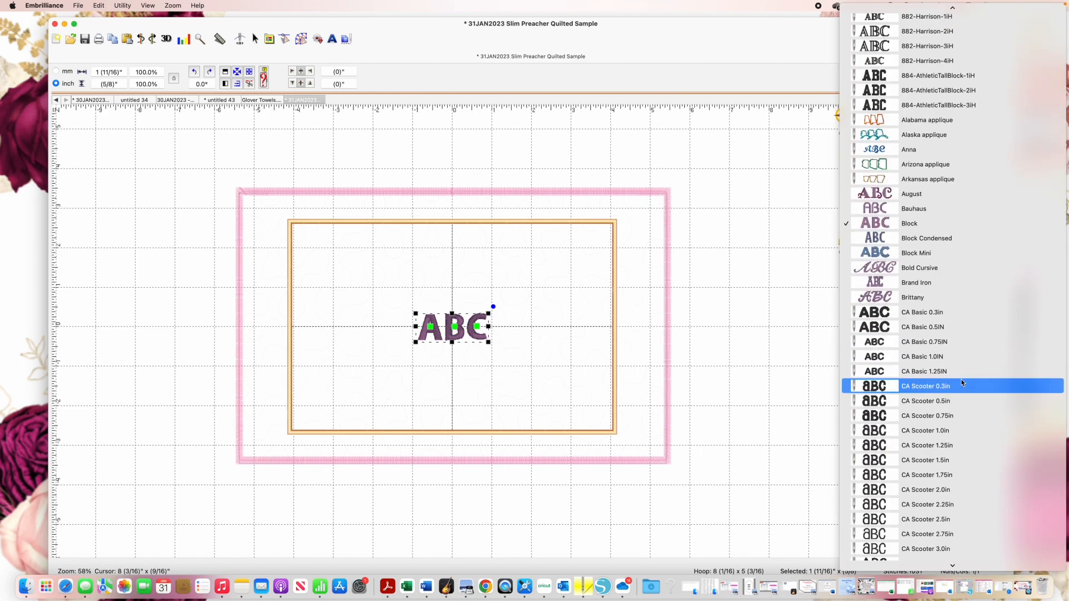
{"action": "scroll", "coordinate": [961, 380], "scroll_direction": "down", "scroll_amount": 10}
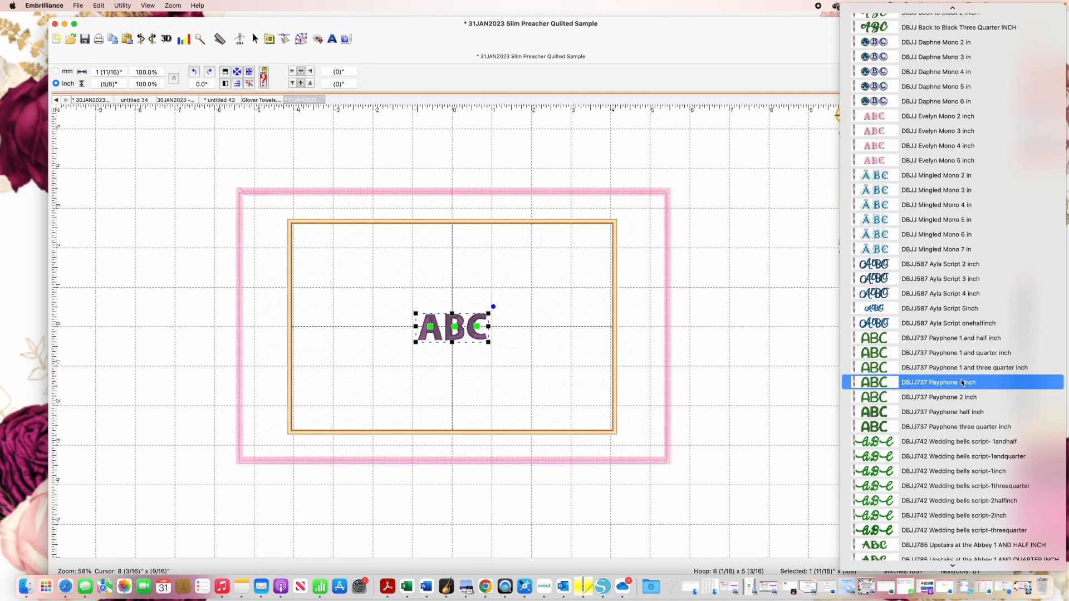
{"action": "scroll", "coordinate": [961, 379], "scroll_direction": "down", "scroll_amount": 6}
{"action": "scroll", "coordinate": [961, 379], "scroll_direction": "down", "scroll_amount": 15}
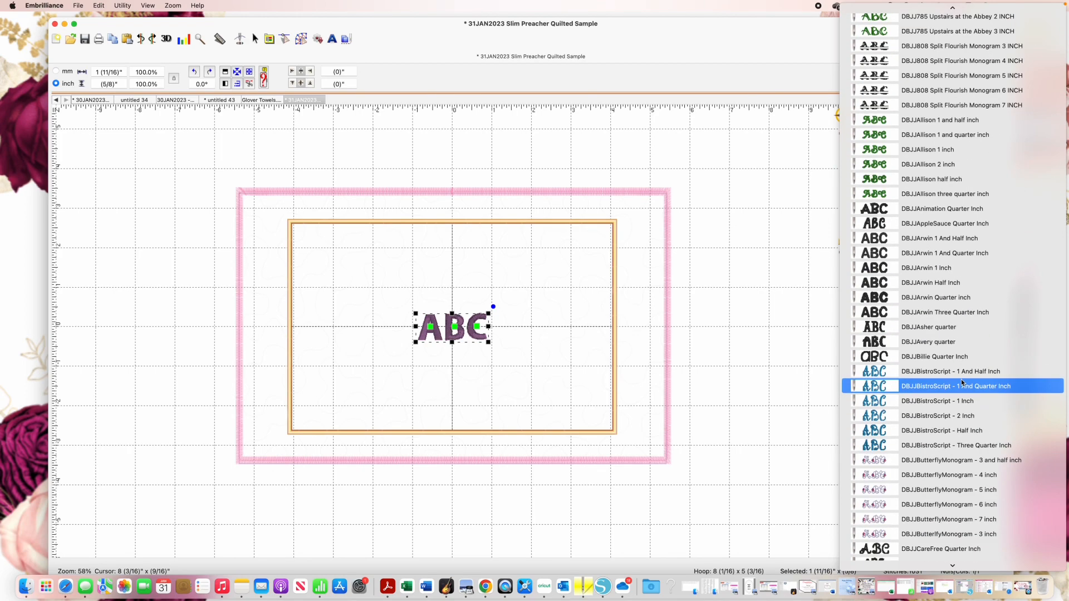
{"action": "scroll", "coordinate": [961, 382], "scroll_direction": "down", "scroll_amount": 12}
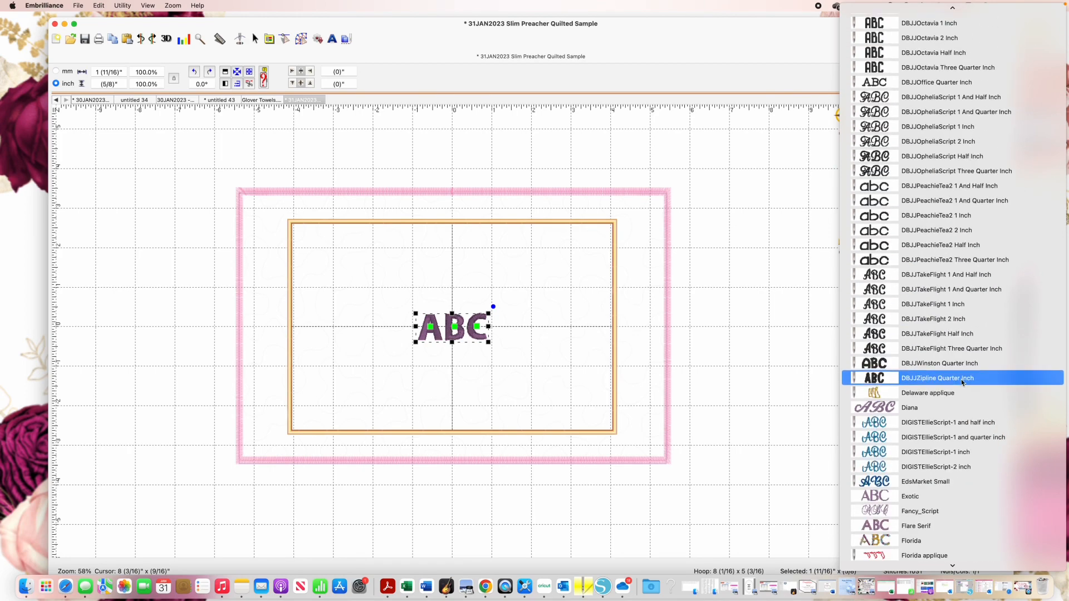
{"action": "scroll", "coordinate": [961, 379], "scroll_direction": "down", "scroll_amount": 12}
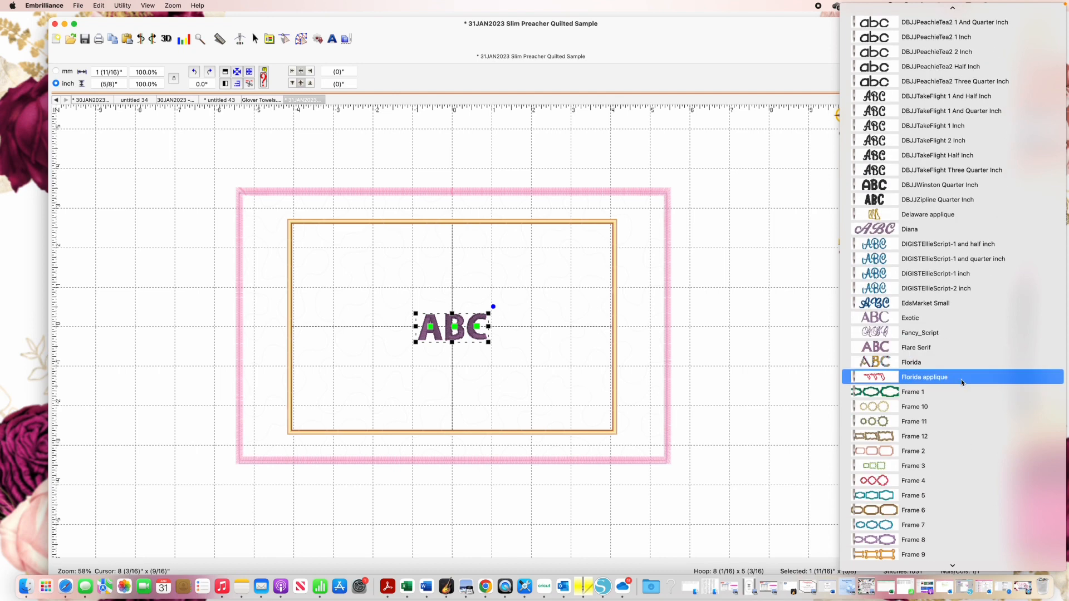
{"action": "left_click", "coordinate": [926, 270]}
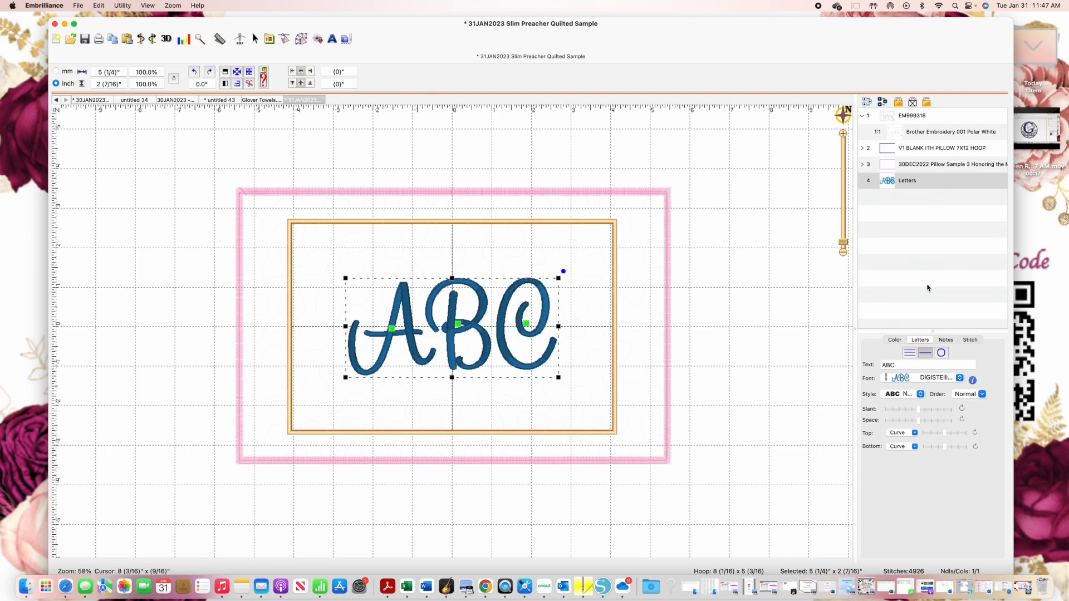
Replace the placeholder lettering text with "Slim Preacher".
{"action": "left_click", "coordinate": [903, 365]}
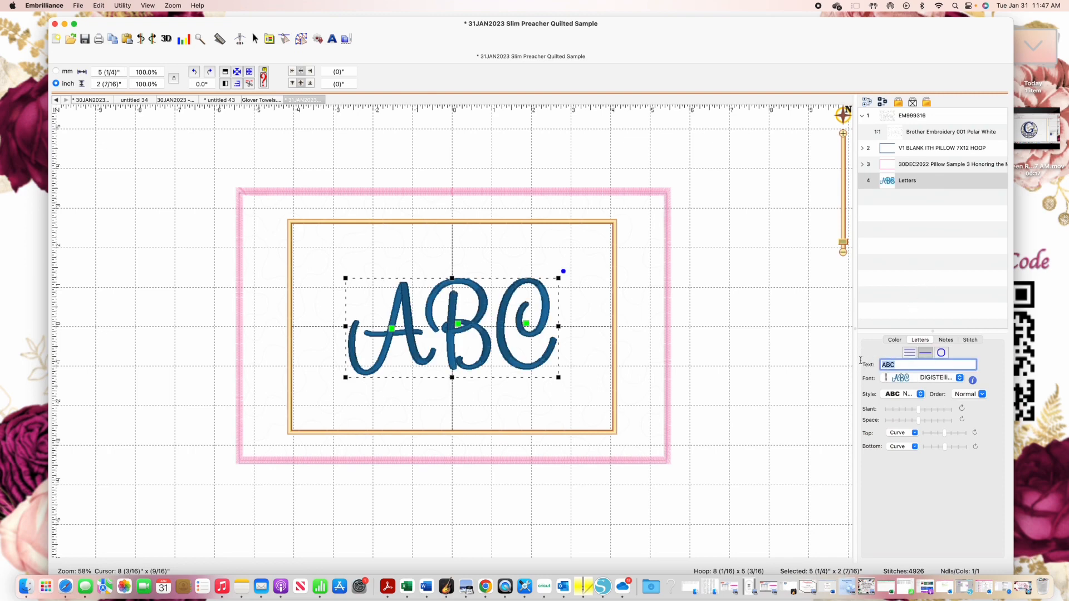
{"action": "type", "text": "Slim Preacher"}
{"action": "key", "text": "Return"}
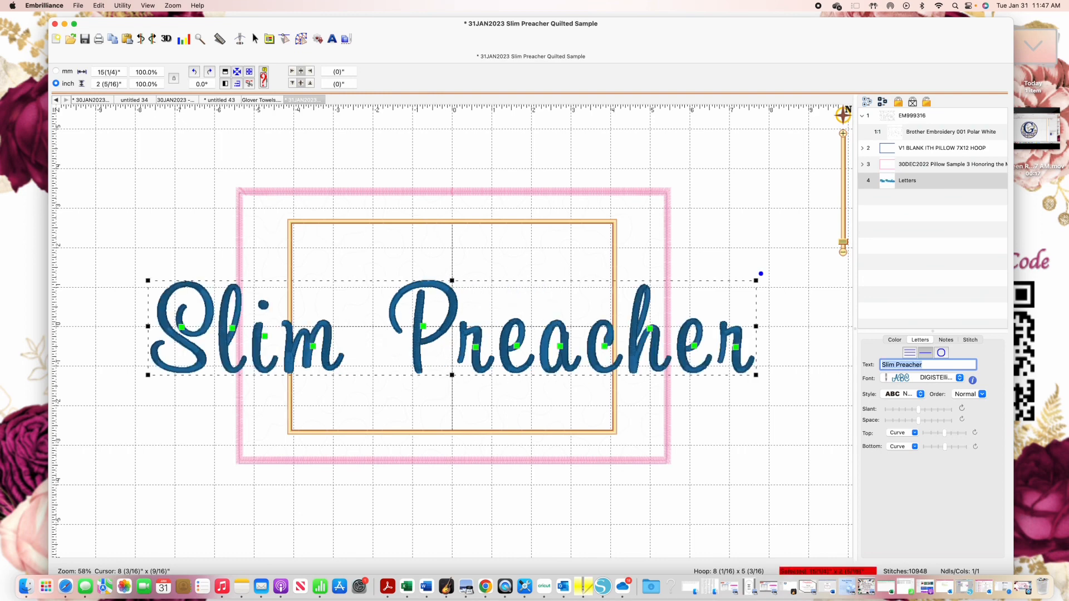
{"action": "scroll", "coordinate": [990, 310], "scroll_direction": "down", "scroll_amount": 1}
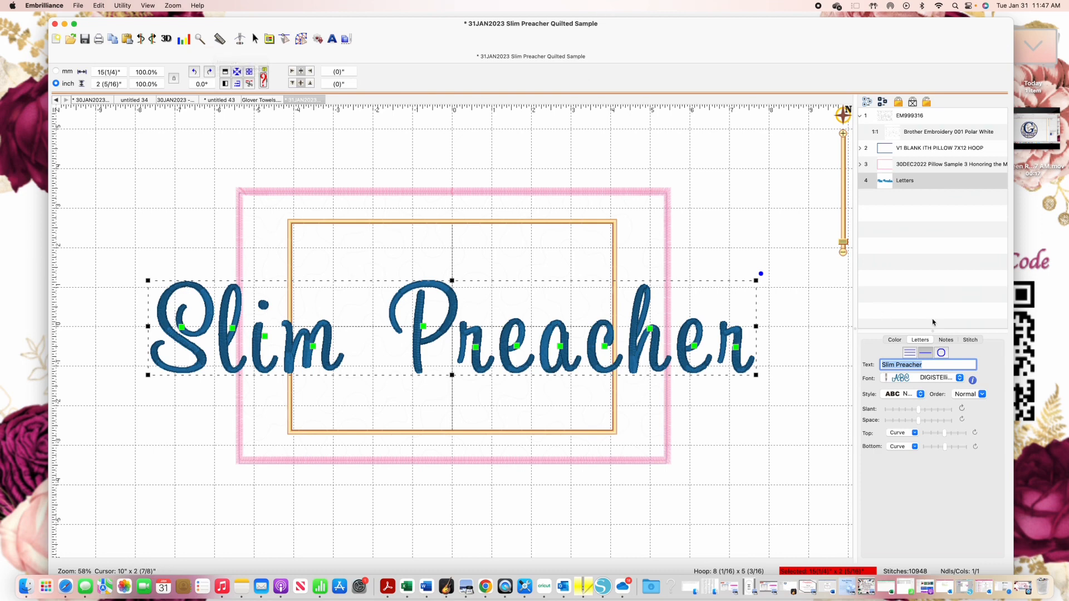
Convert the lettering to multi-line text, with "Slim" on the first line and "Preacher" on the second.
{"action": "left_click", "coordinate": [910, 353]}
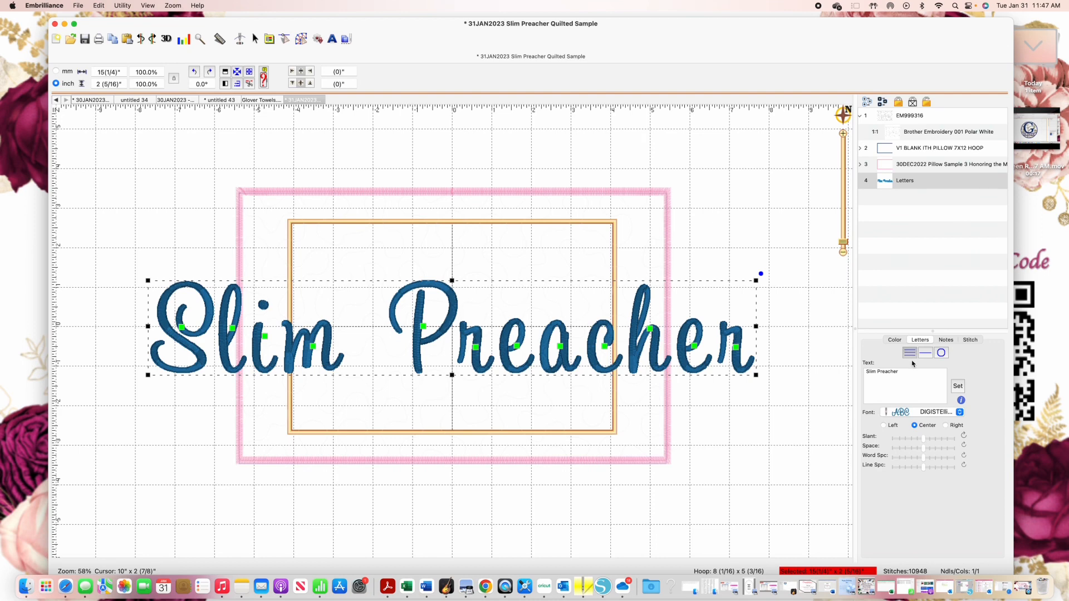
{"action": "left_click", "coordinate": [878, 373]}
{"action": "key", "text": "Return"}
{"action": "left_click", "coordinate": [960, 389]}
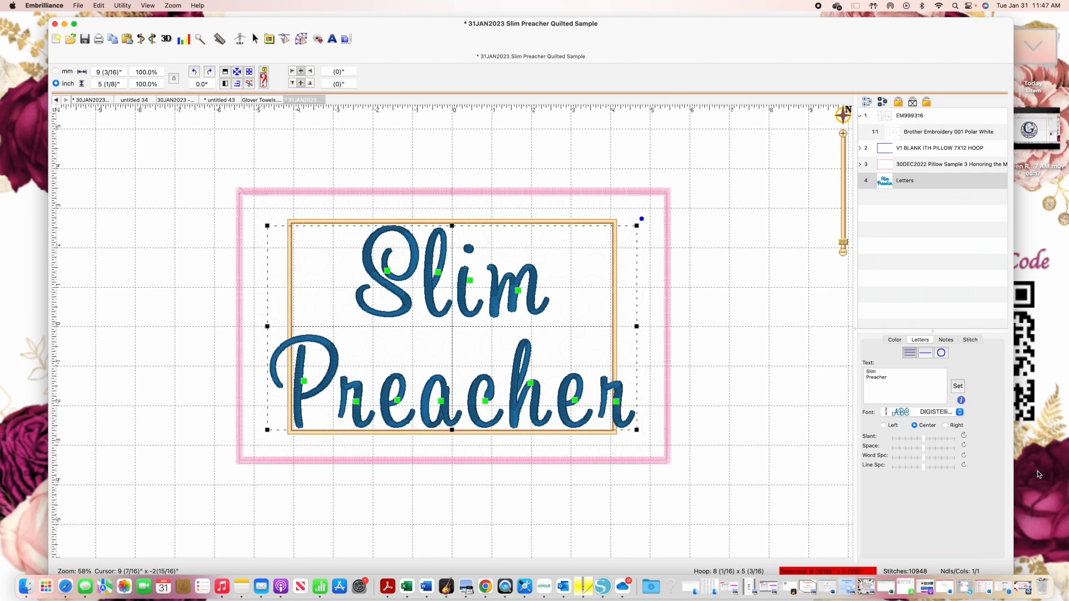
Tighten the letter spacing until the two-line lettering is about 7 1/4 inches wide.
{"action": "left_click", "coordinate": [924, 460]}
{"action": "left_click_drag", "start_coordinate": [924, 451], "coordinate": [906, 453]}
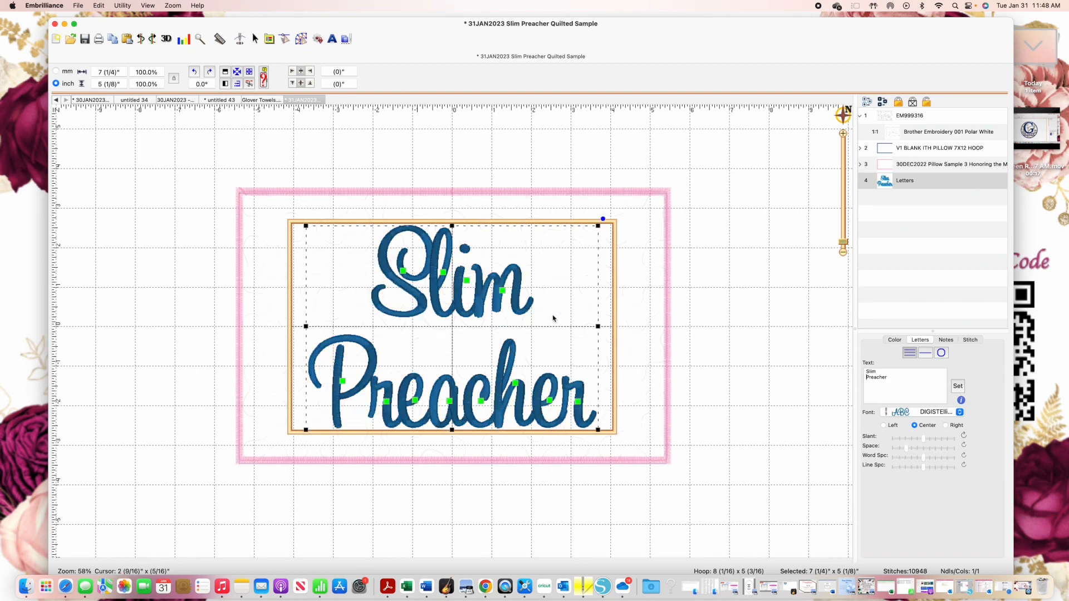
{"action": "left_click", "coordinate": [554, 309]}
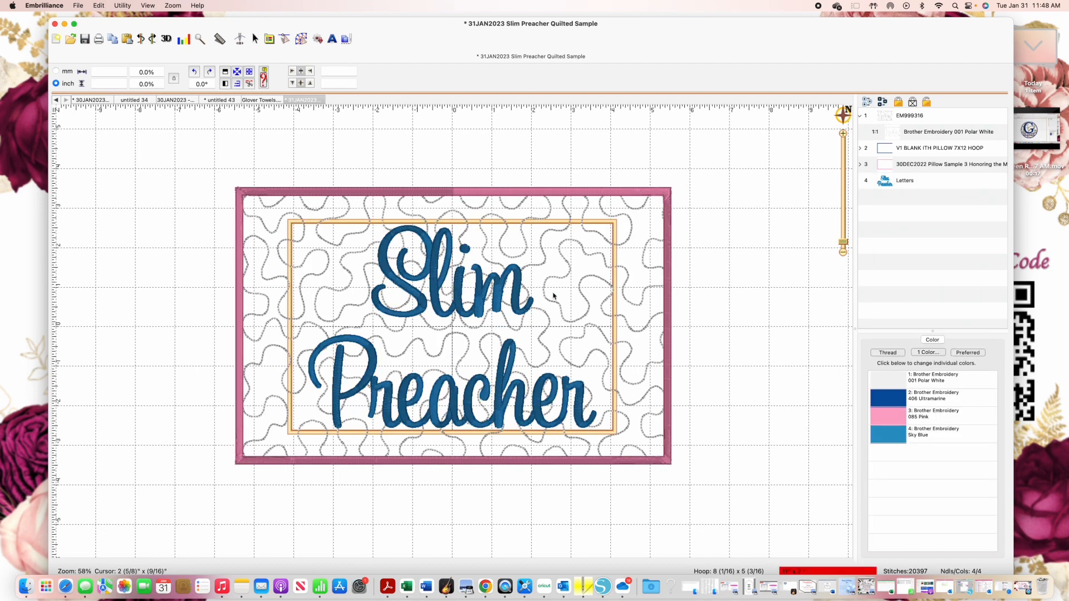
Shift the letter S of "Slim" slightly left, away from the letter l.
{"action": "left_click", "coordinate": [433, 278]}
{"action": "left_click_drag", "start_coordinate": [403, 271], "coordinate": [398, 271]}
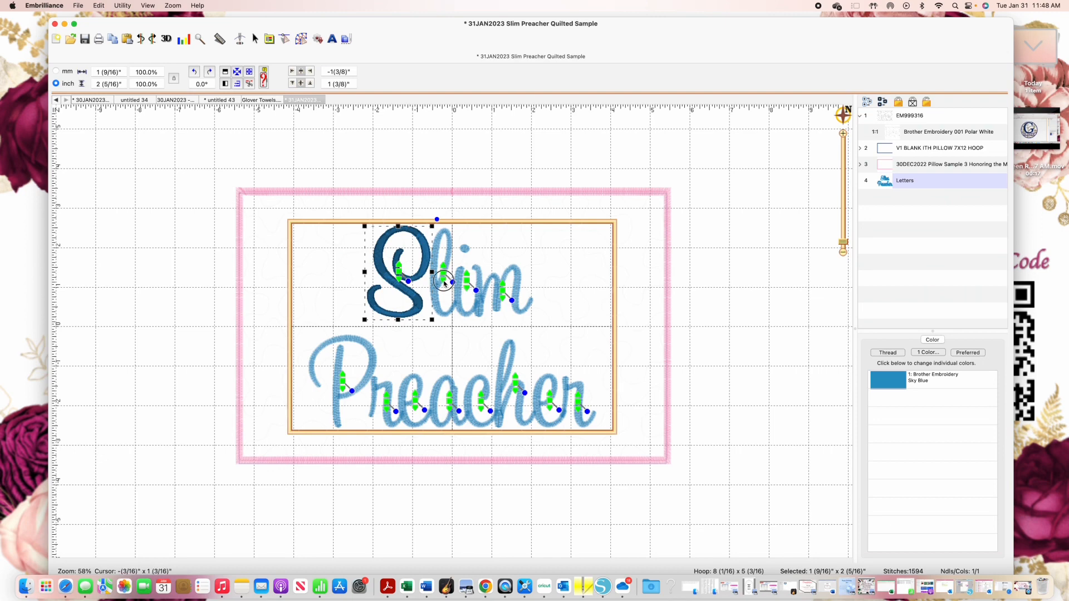
{"action": "left_click_drag", "start_coordinate": [442, 281], "coordinate": [445, 282]}
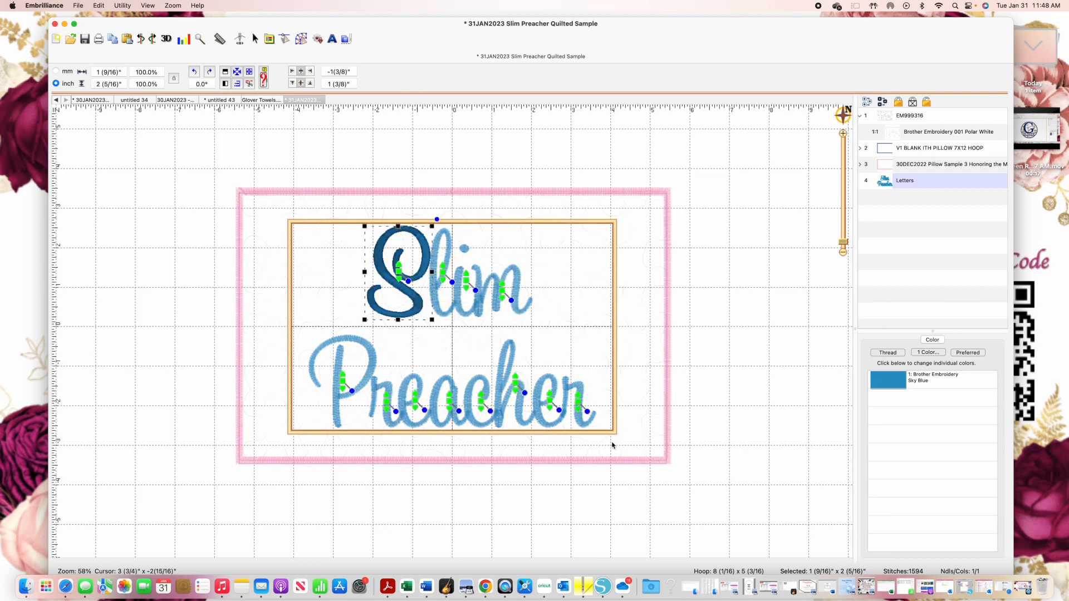
{"action": "left_click", "coordinate": [724, 426]}
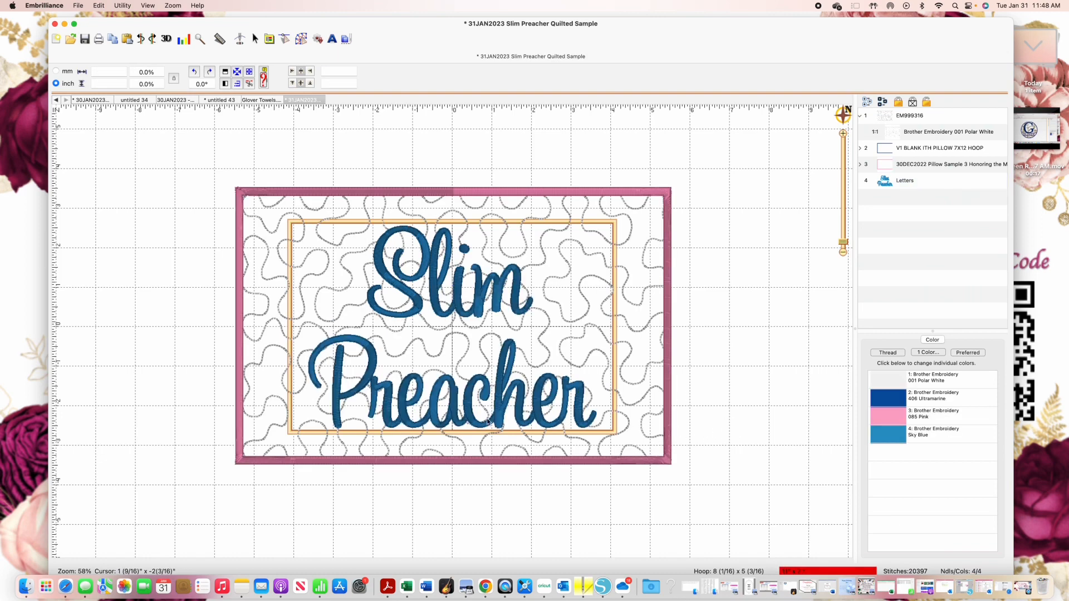
Set the lettering's satin density adjustment to 25% and its compensation to 2 pt.
{"action": "left_click", "coordinate": [547, 383]}
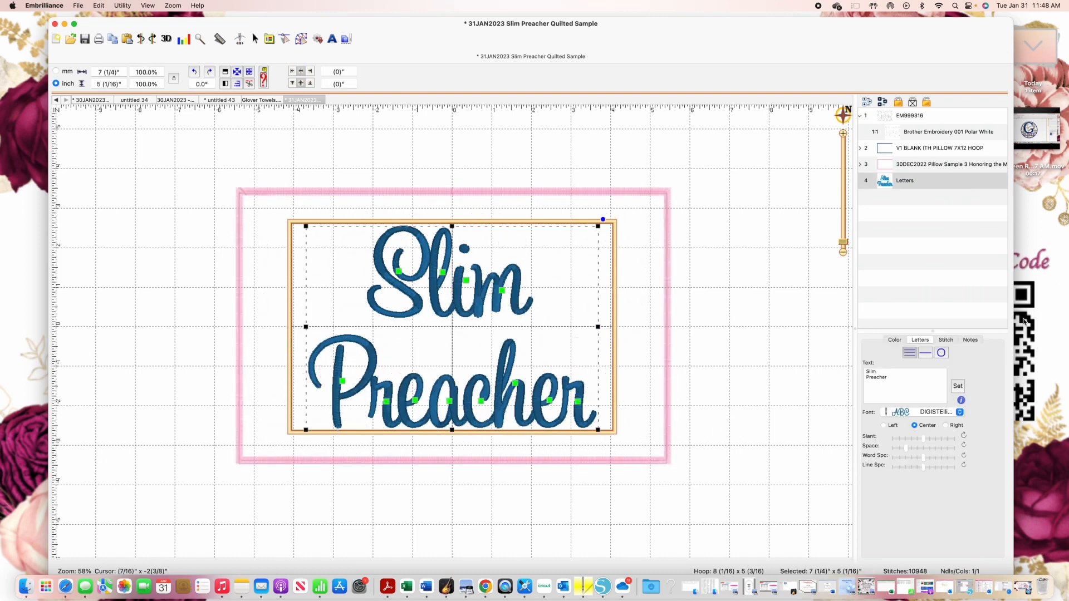
{"action": "left_click", "coordinate": [947, 341]}
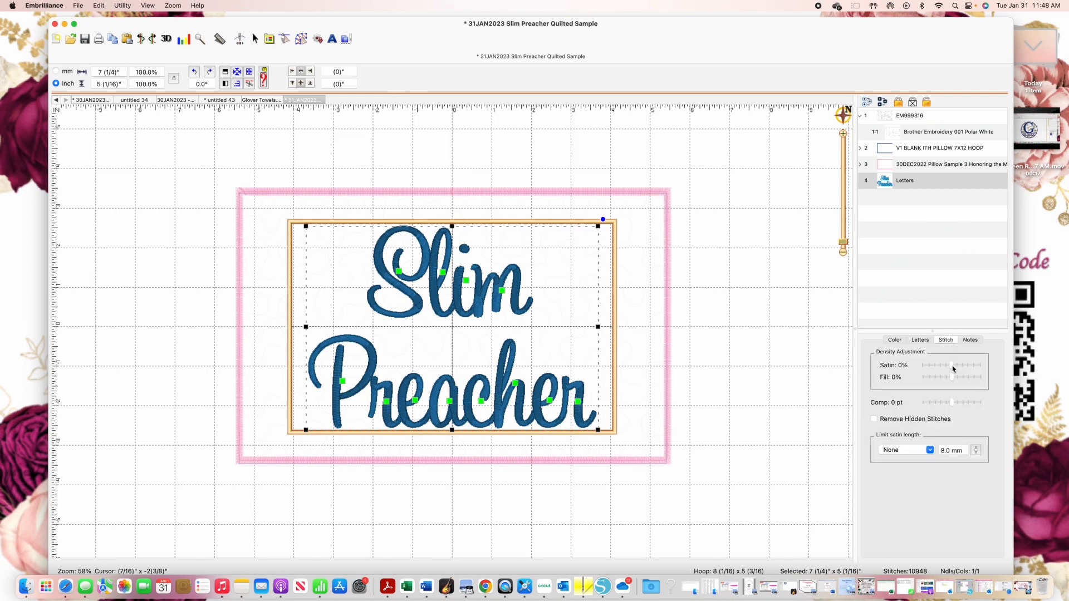
{"action": "left_click", "coordinate": [953, 368]}
{"action": "left_click_drag", "start_coordinate": [844, 244], "coordinate": [844, 229]}
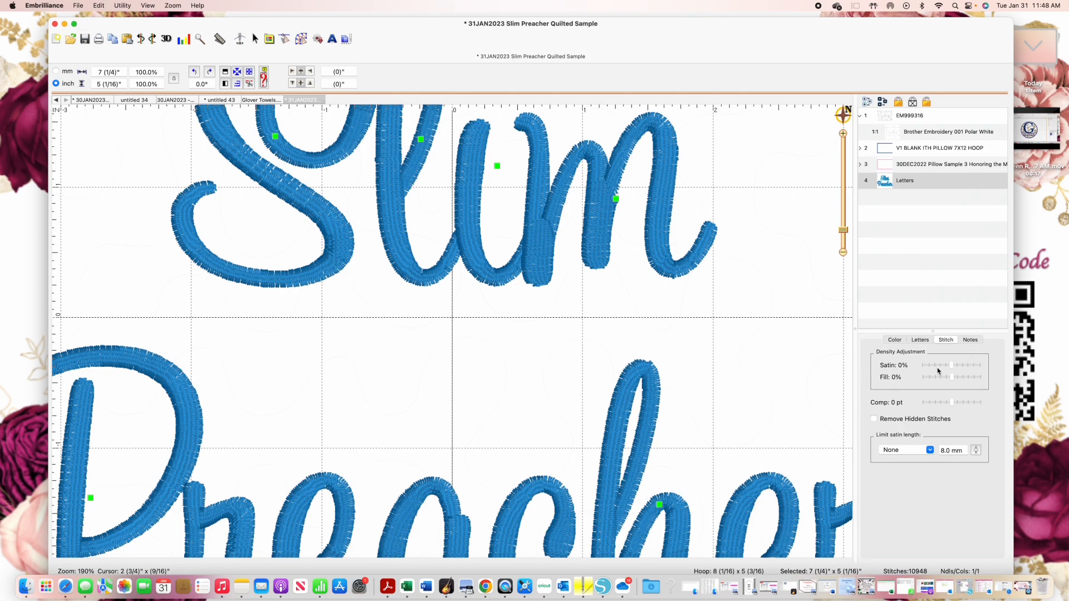
{"action": "left_click_drag", "start_coordinate": [952, 368], "coordinate": [991, 366]}
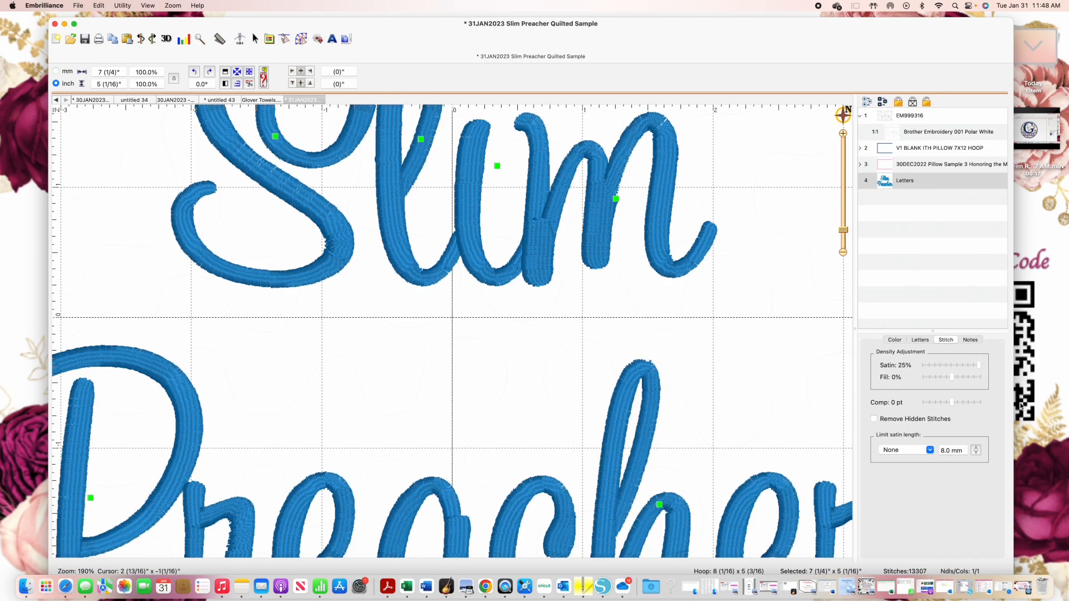
{"action": "left_click_drag", "start_coordinate": [955, 407], "coordinate": [960, 407]}
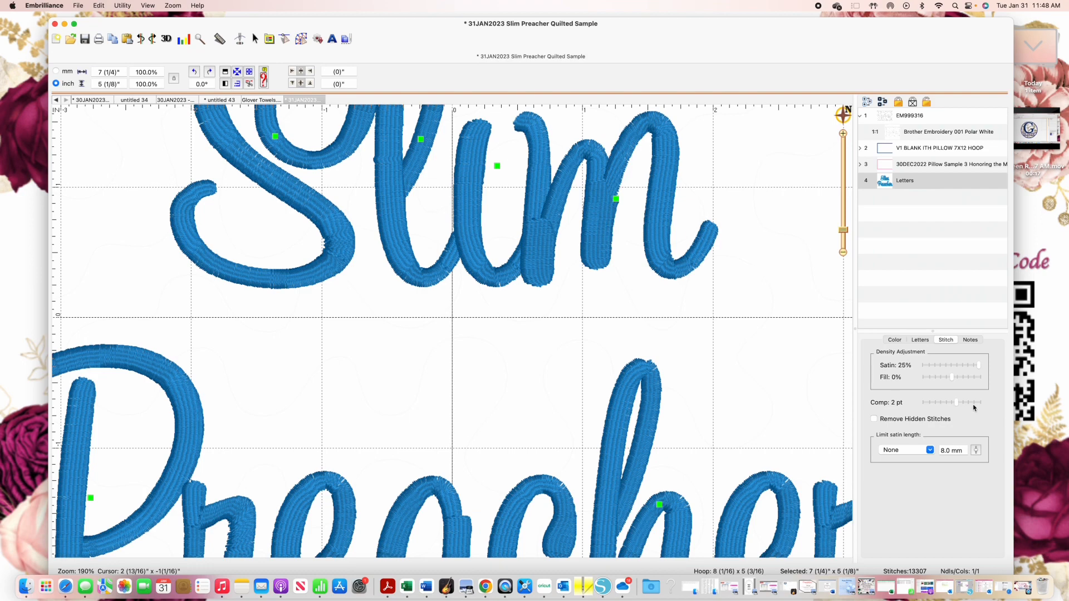
{"action": "left_click_drag", "start_coordinate": [843, 230], "coordinate": [843, 241]}
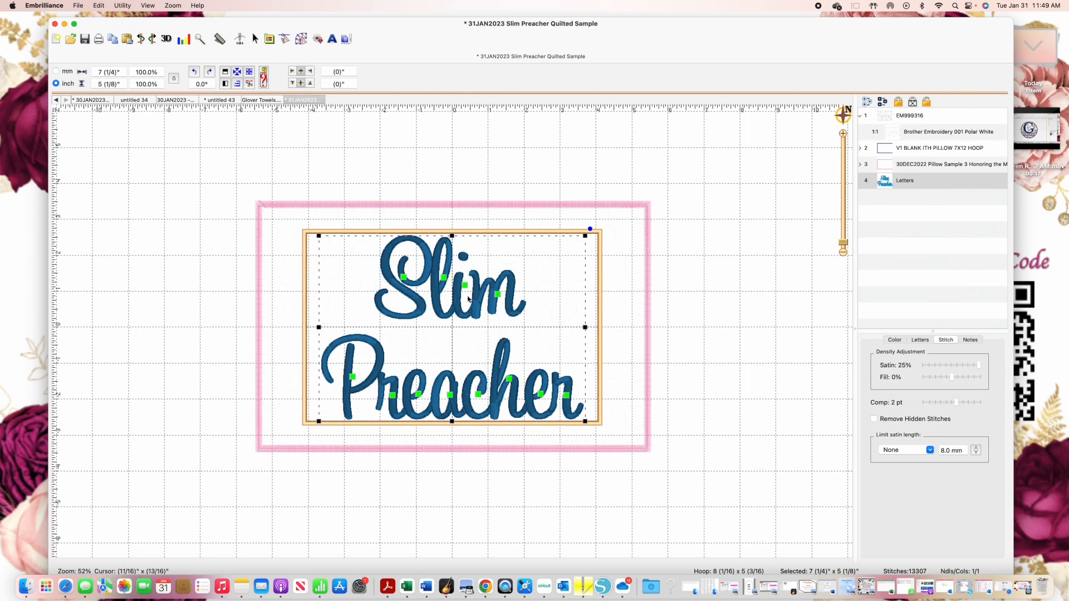
Reduce the line spacing until the two-line lettering is about 4 1/2 inches tall.
{"action": "left_click", "coordinate": [920, 341]}
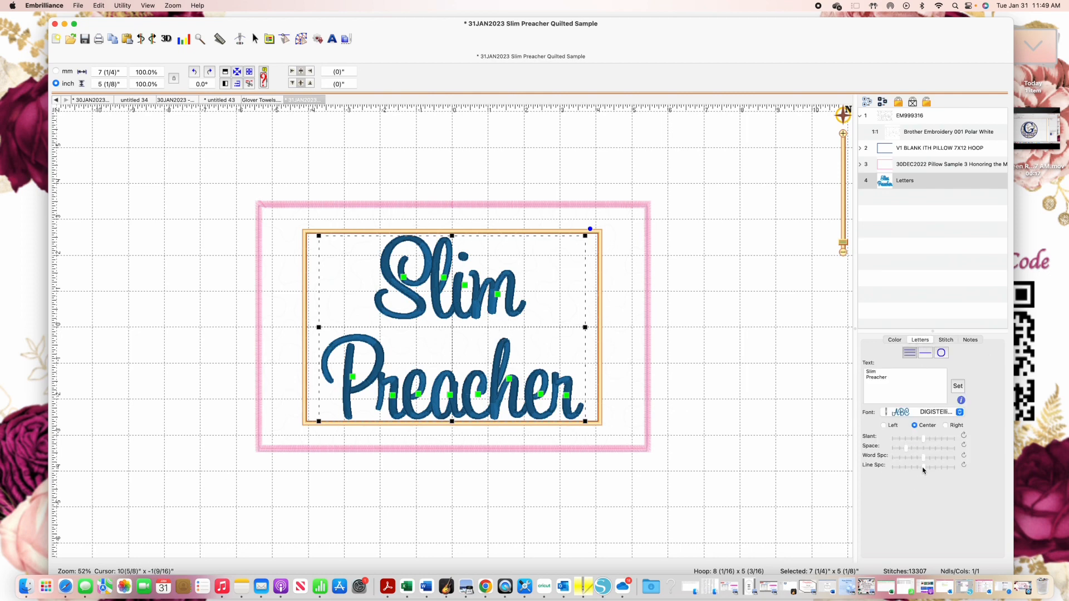
{"action": "left_click_drag", "start_coordinate": [923, 471], "coordinate": [918, 470]}
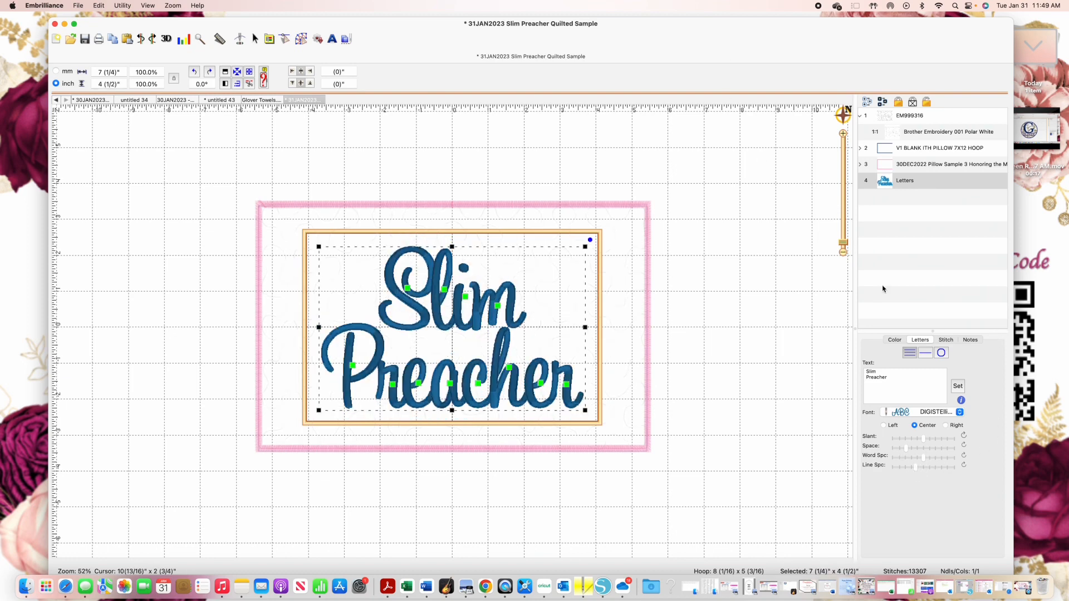
Recolour all the "Slim Preacher" lettering to the single Brother Embroidery thread 998 Rich Gold, found by searching for gold.
{"action": "left_click", "coordinate": [894, 340]}
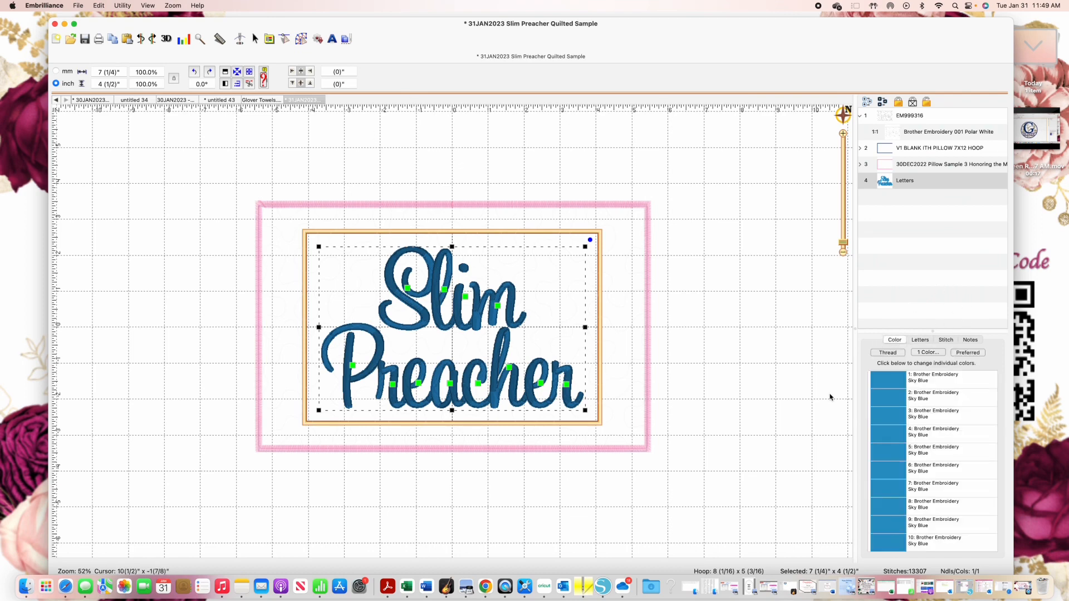
{"action": "left_click", "coordinate": [929, 353]}
{"action": "left_click", "coordinate": [705, 196]}
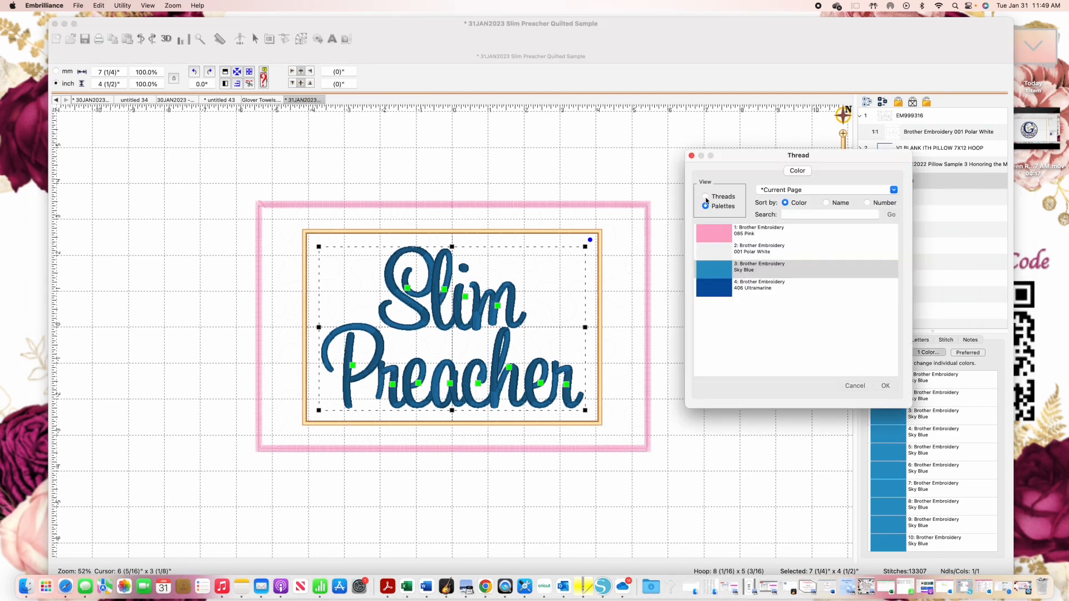
{"action": "left_click", "coordinate": [813, 213]}
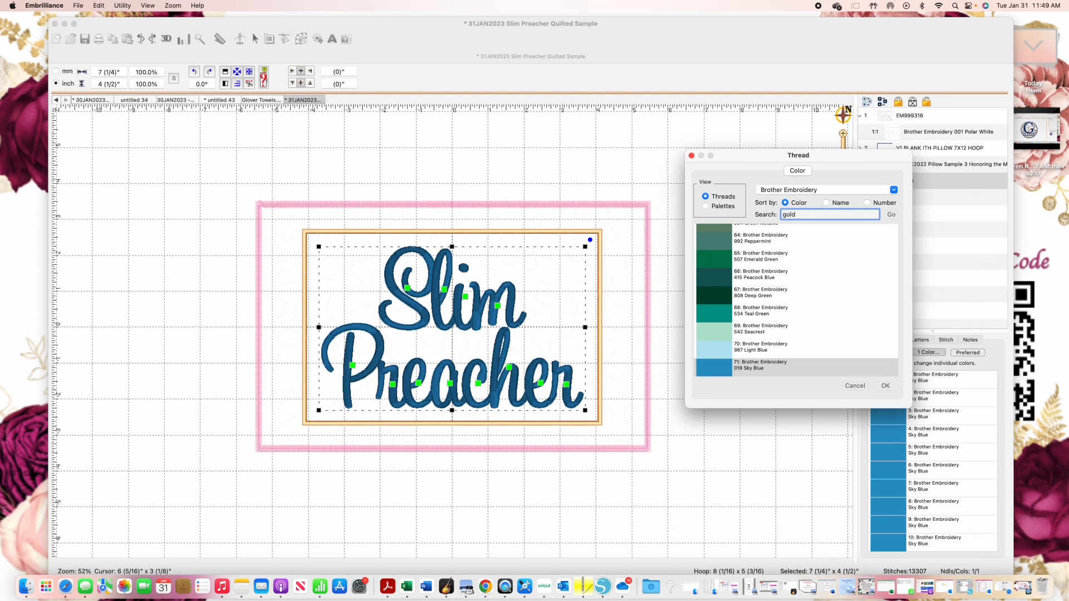
{"action": "left_click", "coordinate": [891, 215]}
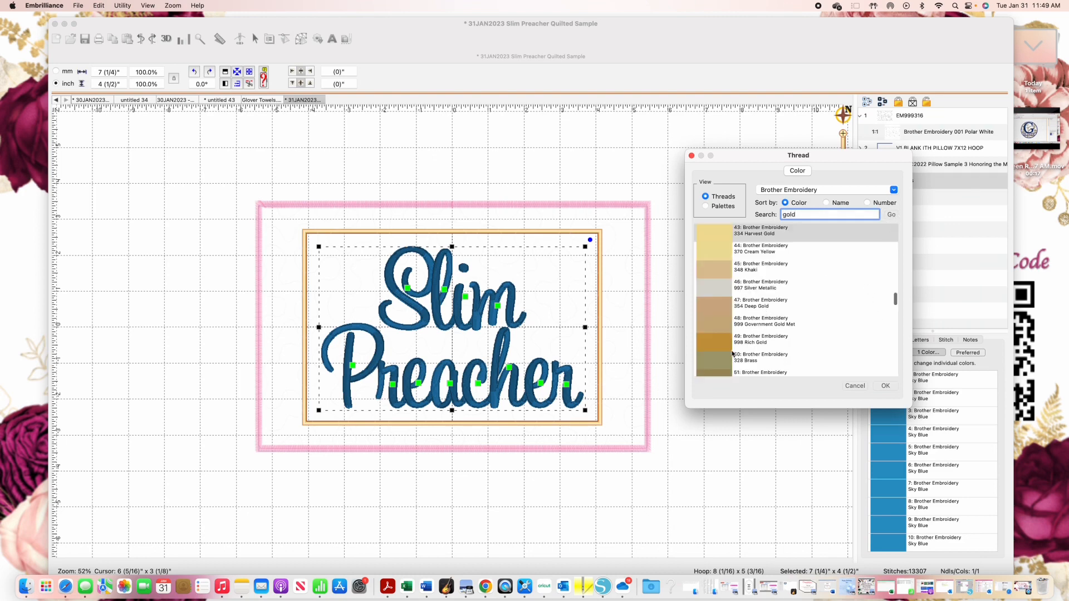
{"action": "left_click", "coordinate": [710, 344]}
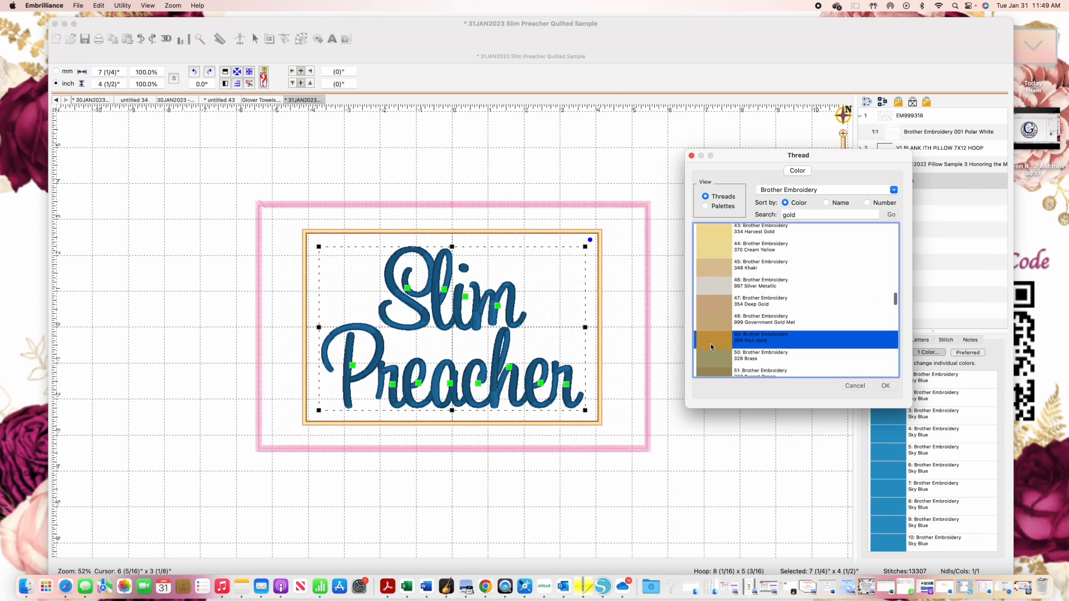
{"action": "scroll", "coordinate": [712, 325], "scroll_direction": "up", "scroll_amount": 1}
{"action": "left_click", "coordinate": [712, 326]}
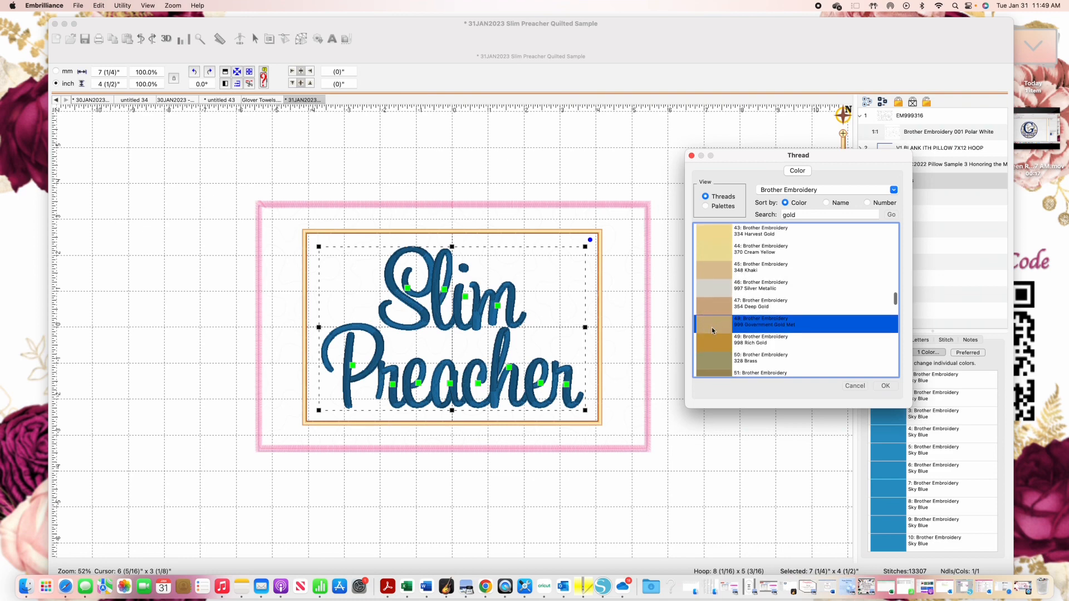
{"action": "left_click", "coordinate": [713, 342]}
{"action": "scroll", "coordinate": [721, 339], "scroll_direction": "down", "scroll_amount": 2}
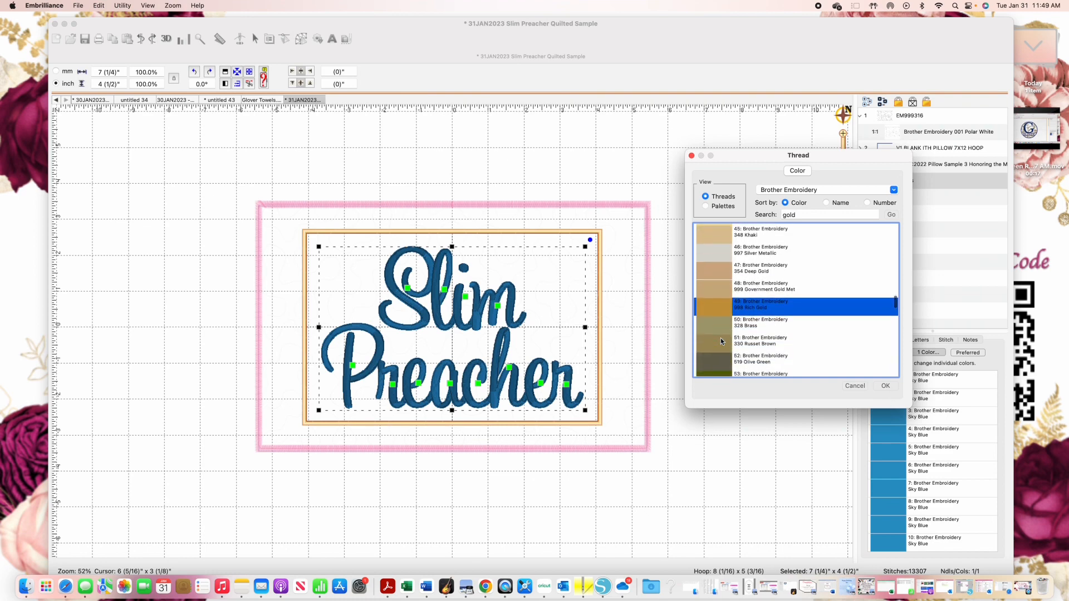
{"action": "left_click", "coordinate": [885, 386]}
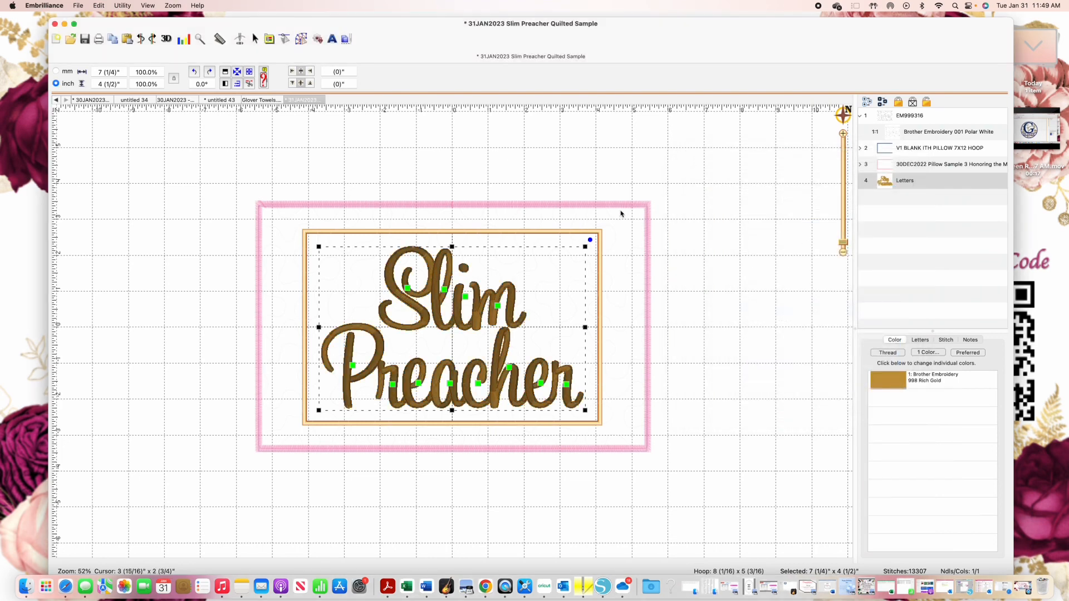
{"action": "left_click", "coordinate": [638, 203]}
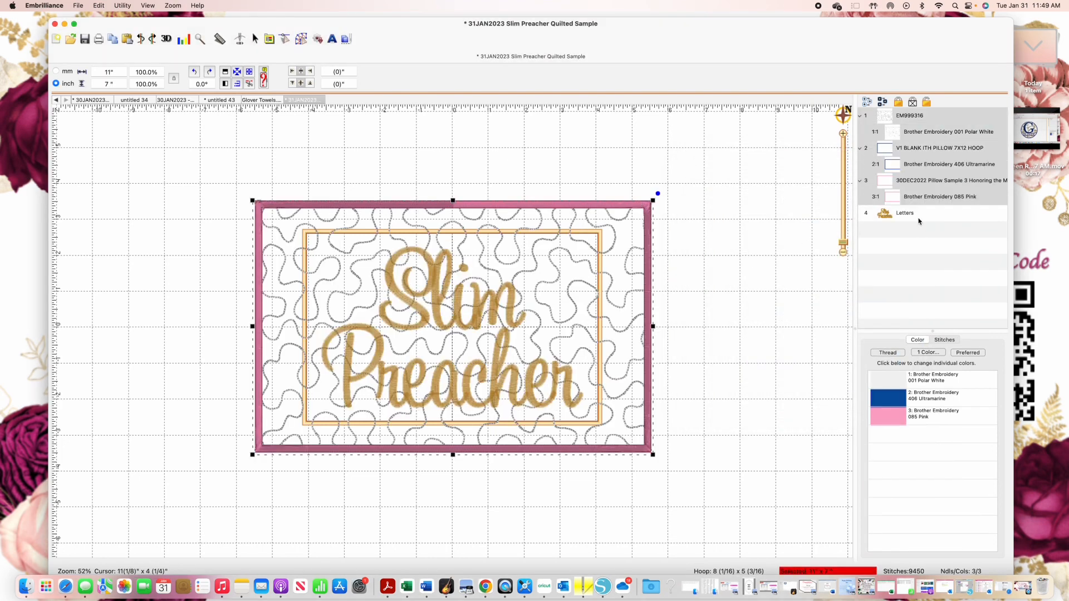
{"action": "left_click", "coordinate": [872, 186]}
{"action": "left_click", "coordinate": [897, 417]}
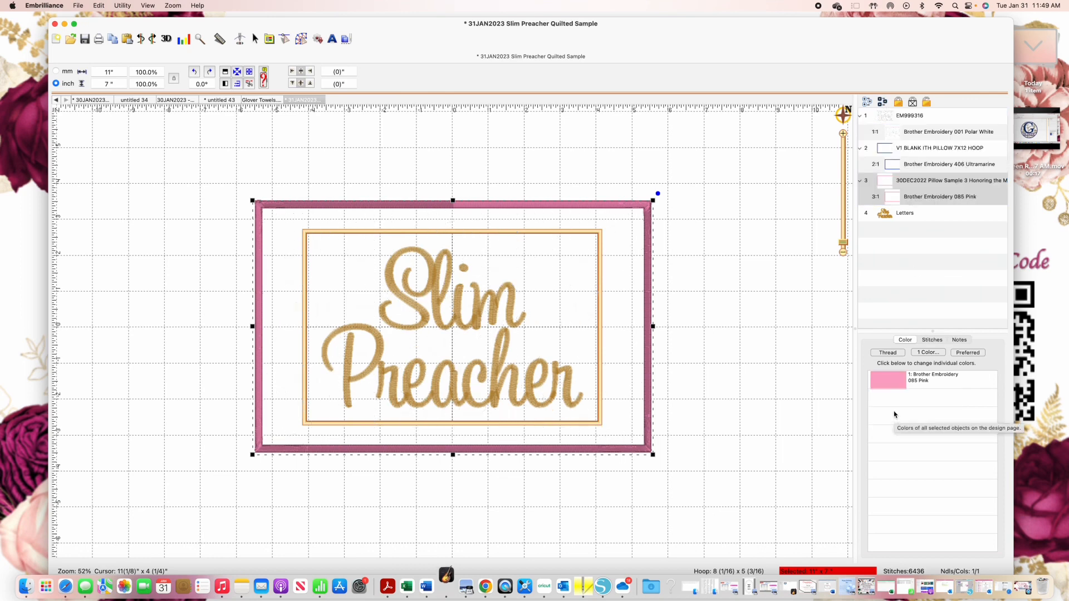
{"action": "left_click", "coordinate": [894, 384]}
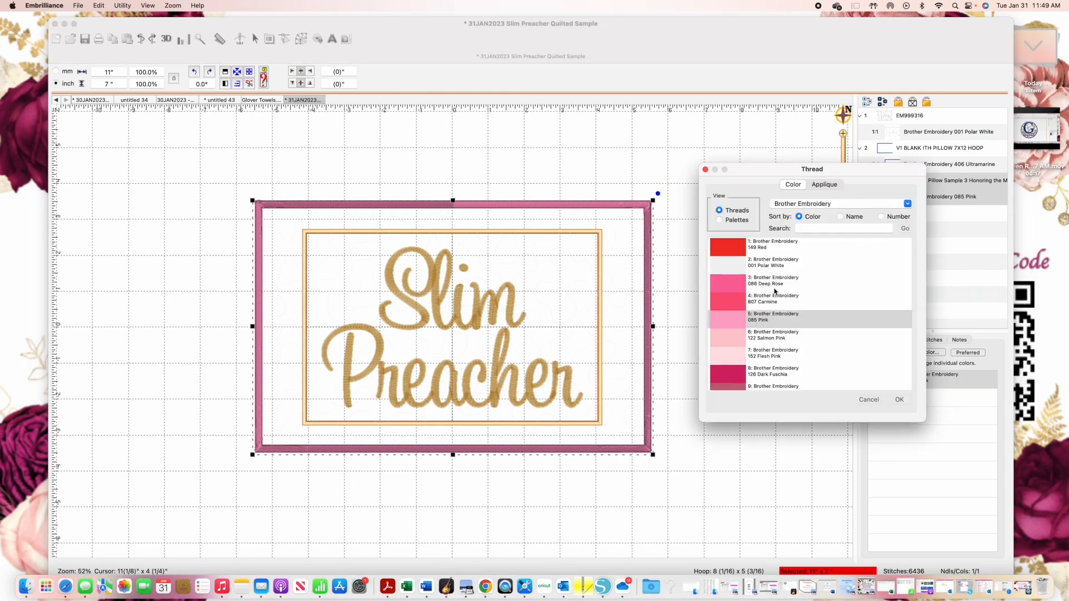
{"action": "scroll", "coordinate": [810, 329], "scroll_direction": "down", "scroll_amount": 1}
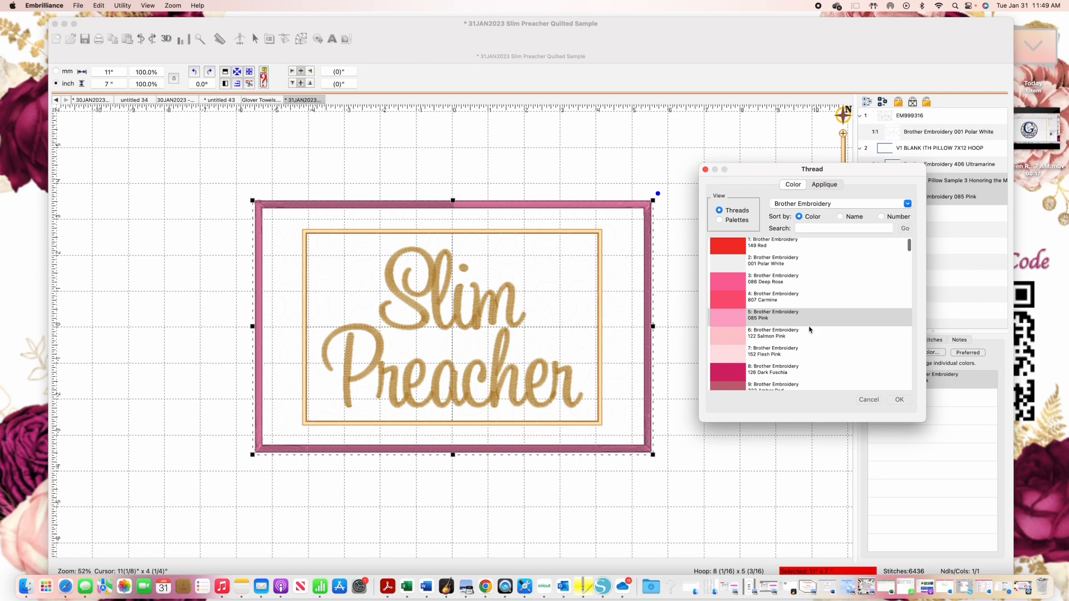
{"action": "left_click", "coordinate": [705, 169]}
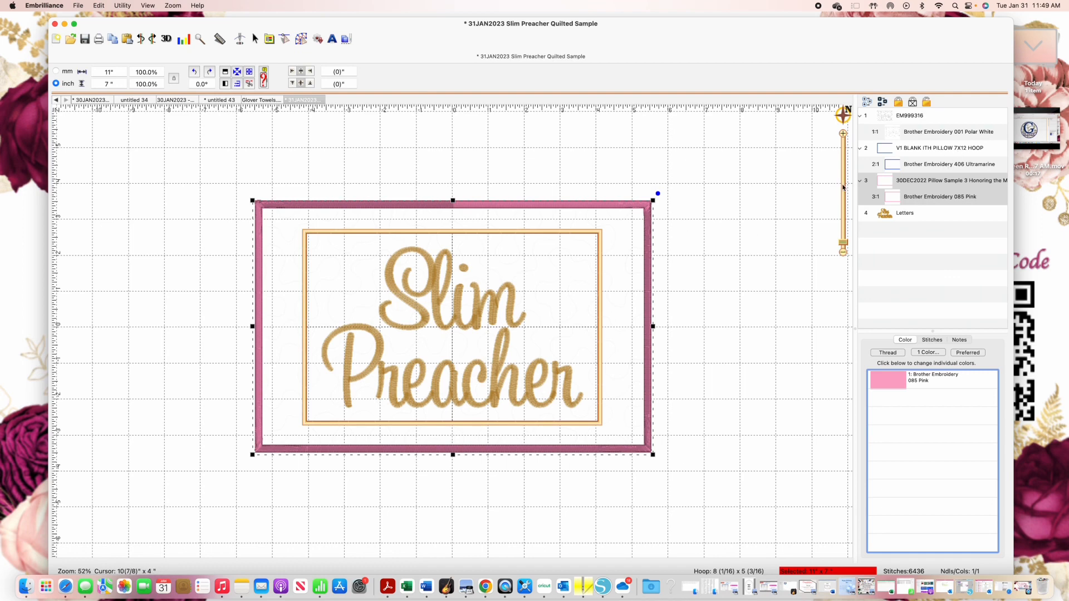
Recolour the V1 BLANK ITH PILLOW 7X12 HOOP outline to 998 Rich Gold from the current page's palette.
{"action": "left_click", "coordinate": [868, 163]}
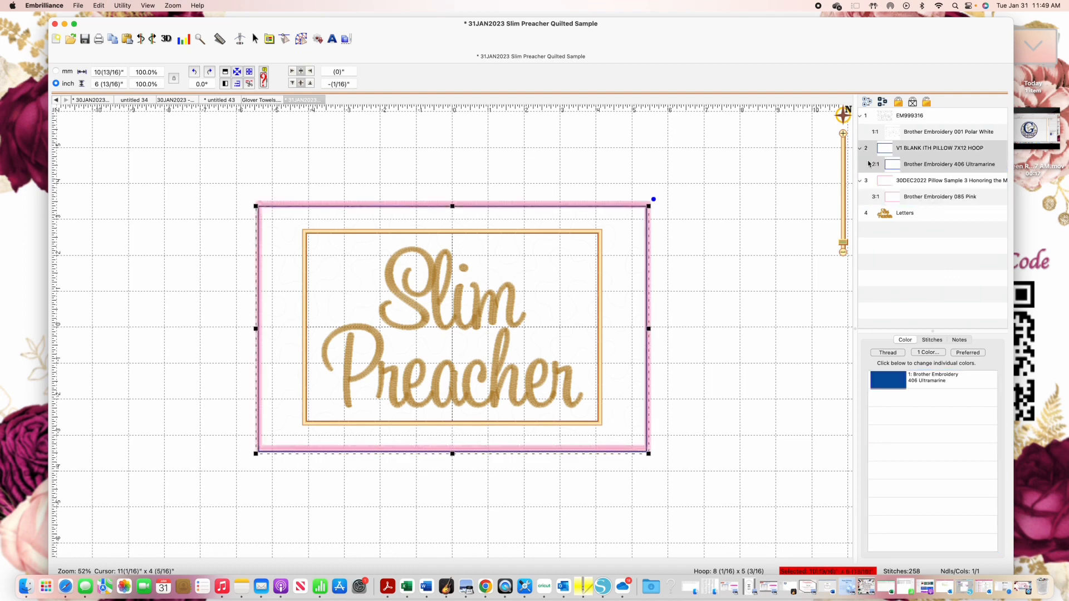
{"action": "left_click", "coordinate": [891, 386]}
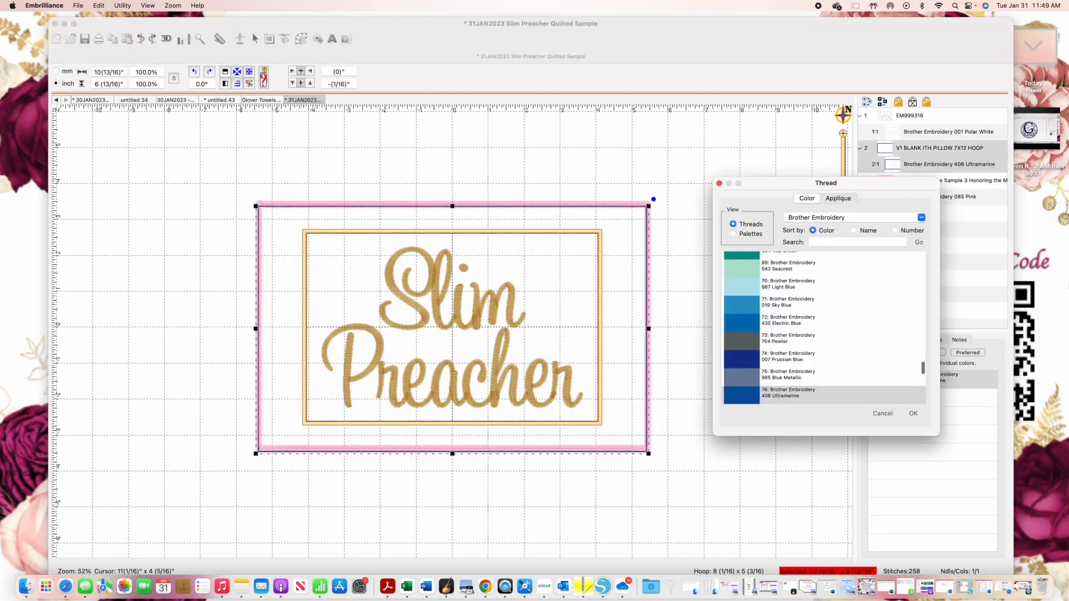
{"action": "left_click", "coordinate": [734, 235]}
{"action": "left_click", "coordinate": [738, 296]}
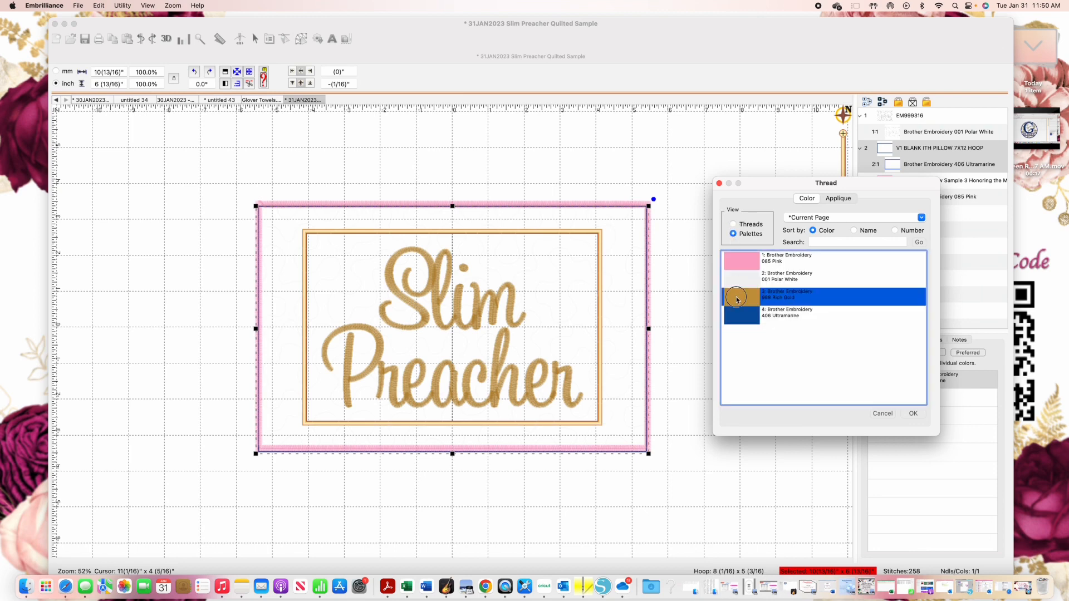
{"action": "left_click", "coordinate": [915, 415]}
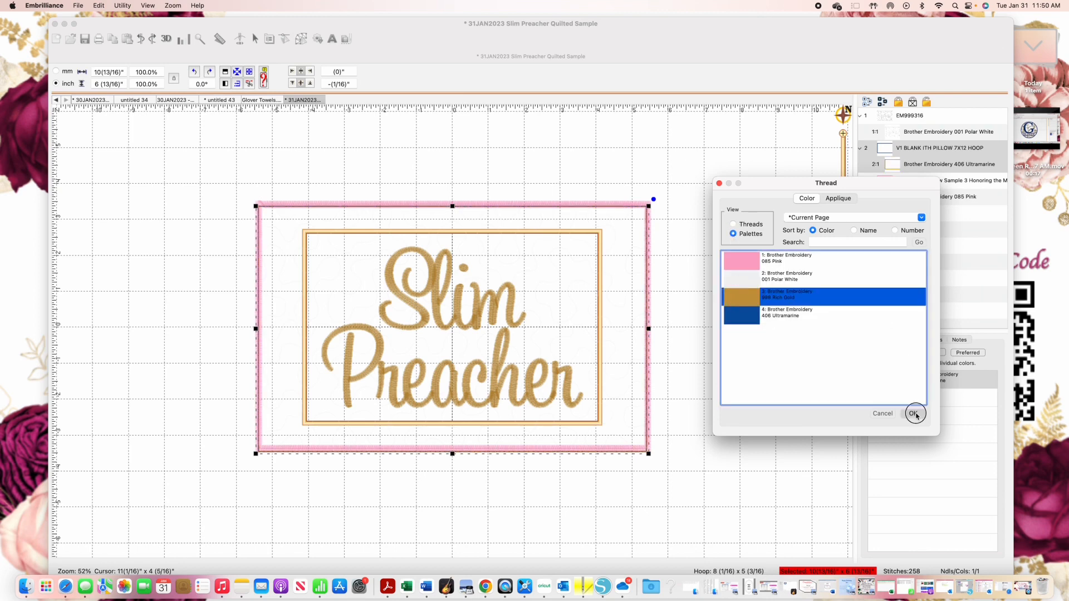
Delete the pink satin border and lower the quilting's top edge slightly to meet the pillow outline.
{"action": "left_click", "coordinate": [884, 183]}
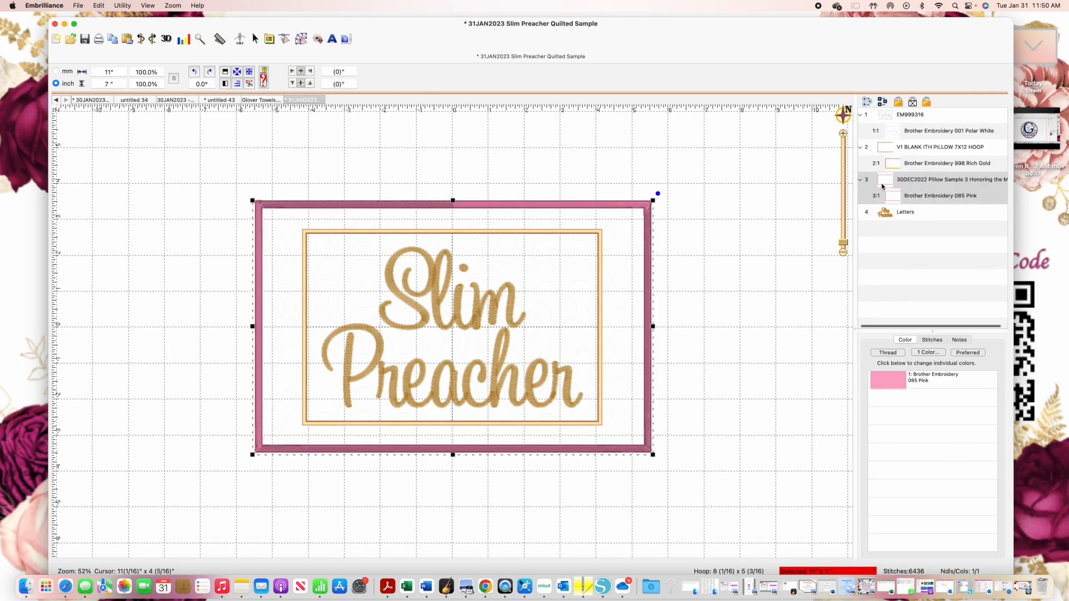
{"action": "key", "text": "Delete"}
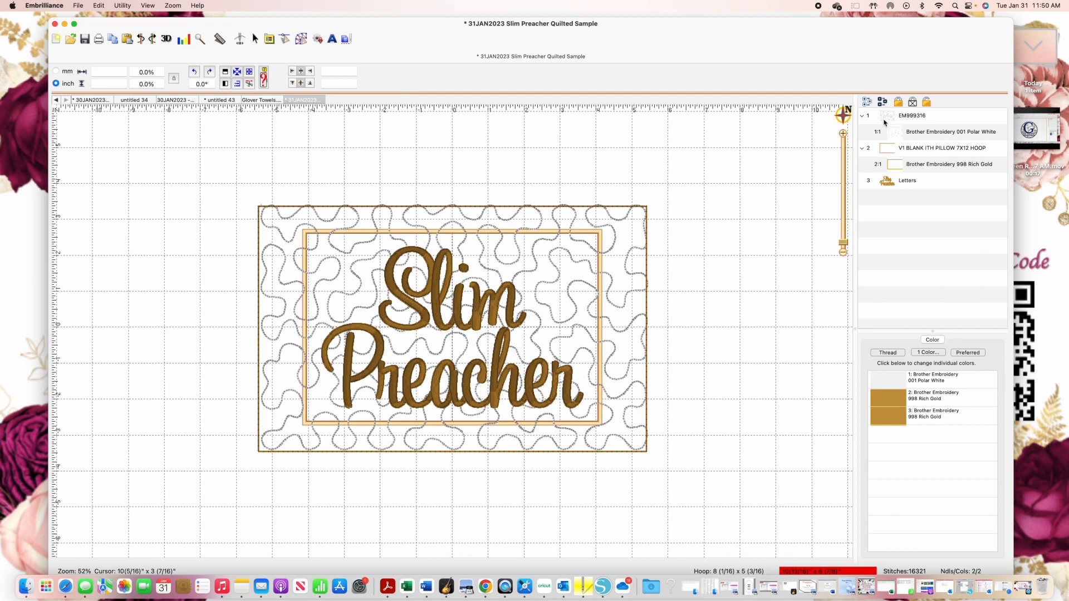
{"action": "left_click", "coordinate": [885, 121]}
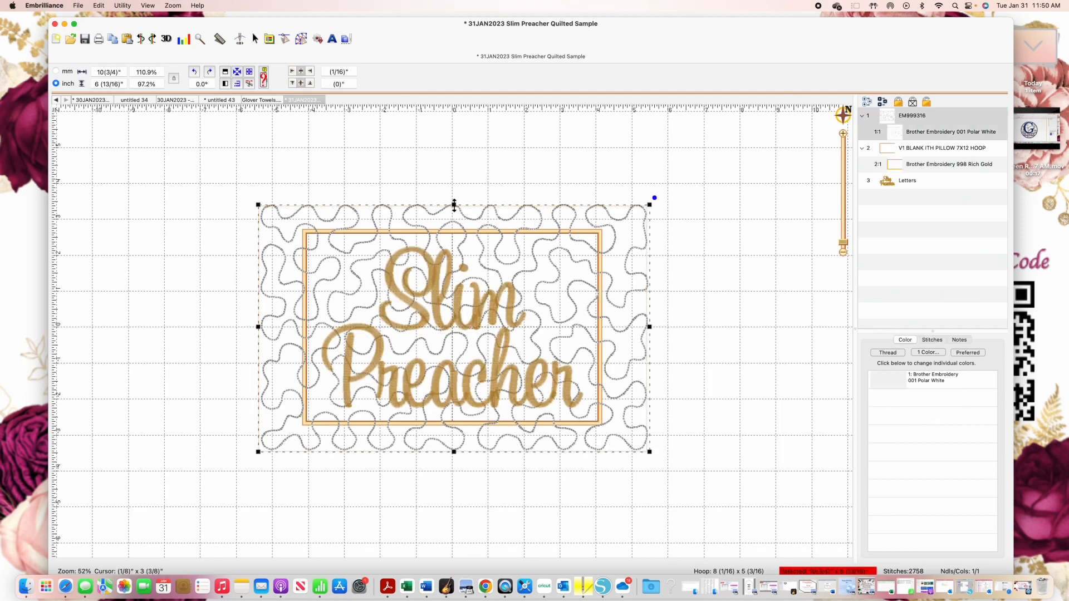
{"action": "left_click_drag", "start_coordinate": [454, 205], "coordinate": [454, 207]}
{"action": "left_click", "coordinate": [707, 296]}
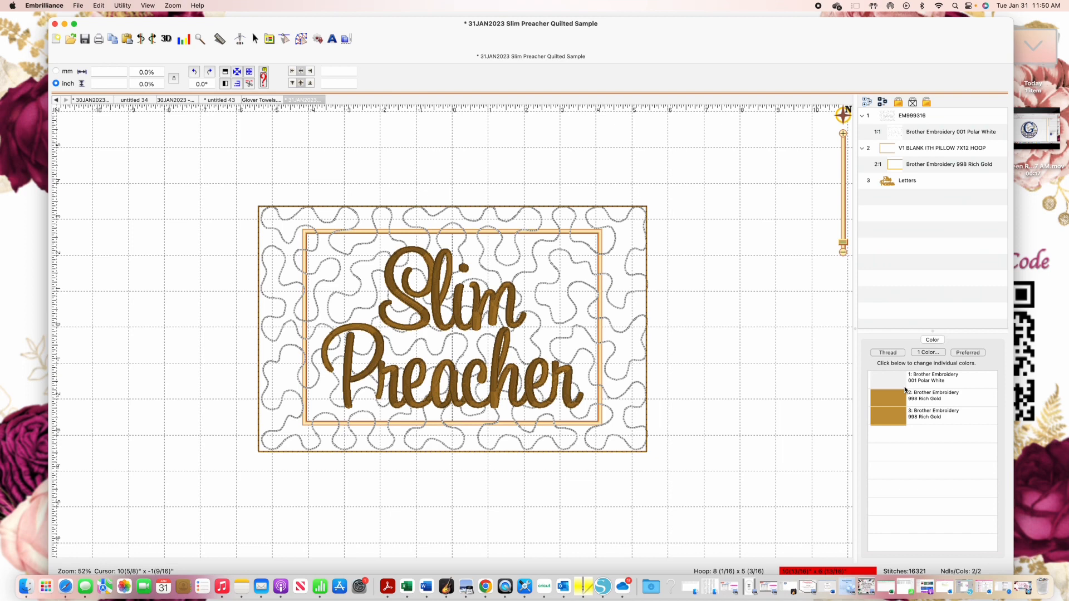
Duplicate the gold V1 BLANK ITH PILLOW 7X12 HOOP outline in place.
{"action": "left_click", "coordinate": [897, 151]}
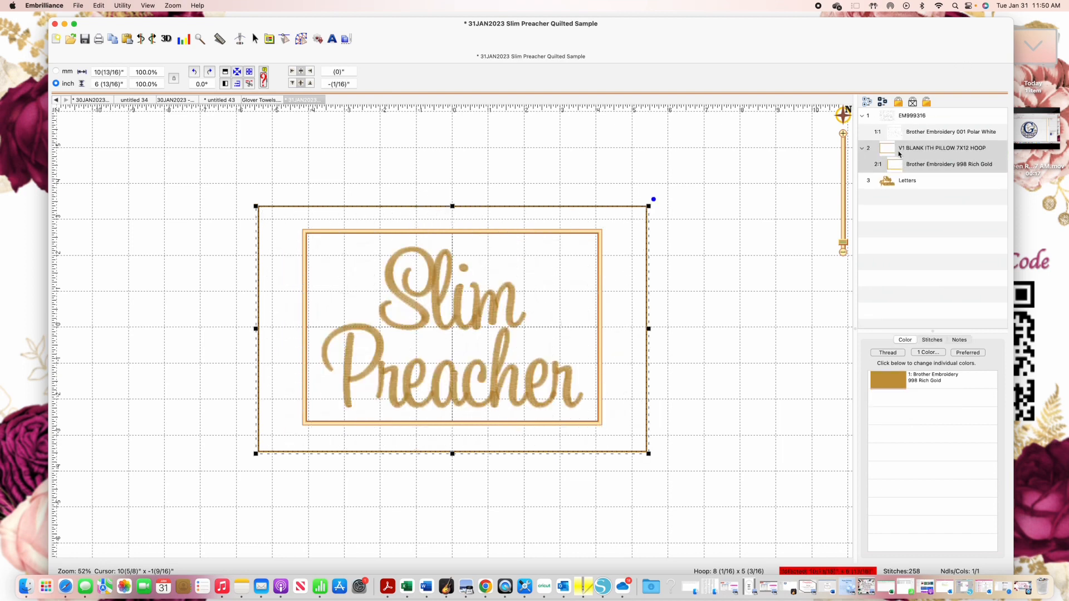
{"action": "key", "text": "super+d"}
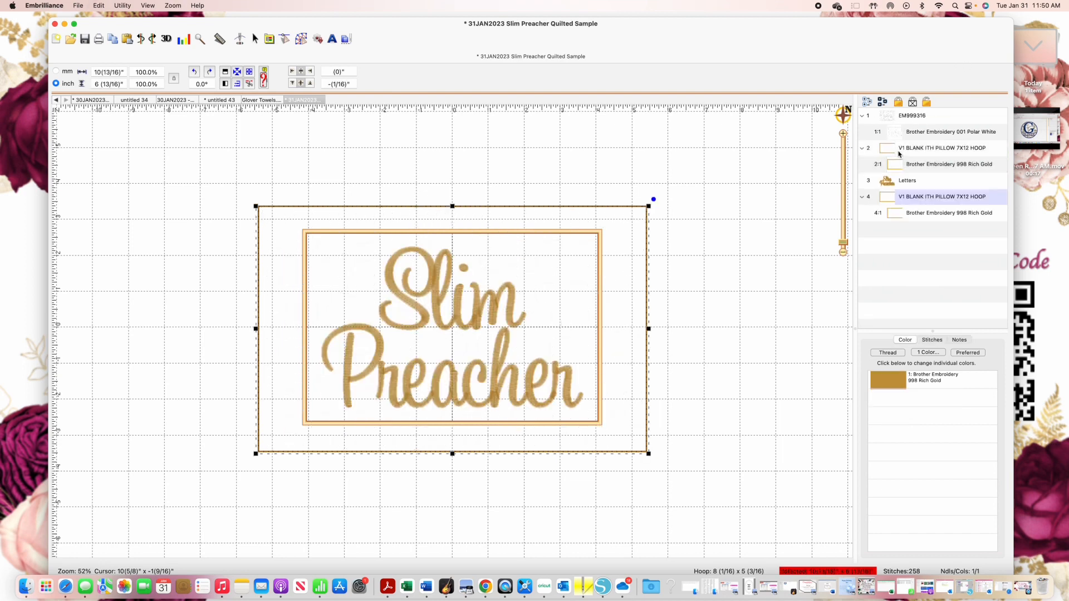
{"action": "left_click", "coordinate": [741, 222]}
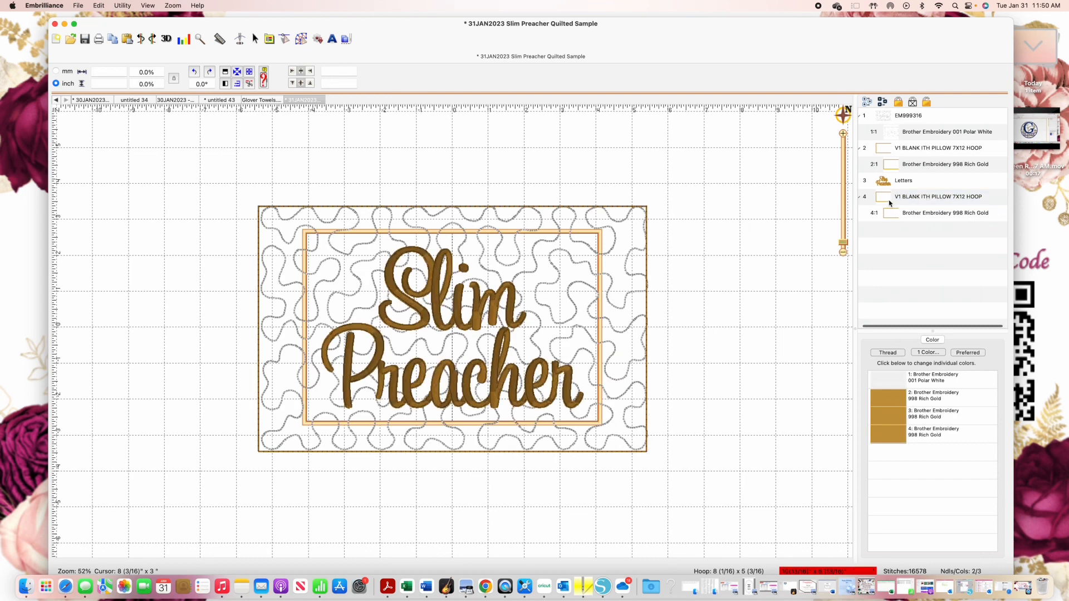
Move the lettering to last in the stitching order, after the duplicated pillow outline.
{"action": "left_click", "coordinate": [889, 200]}
{"action": "left_click", "coordinate": [886, 181]}
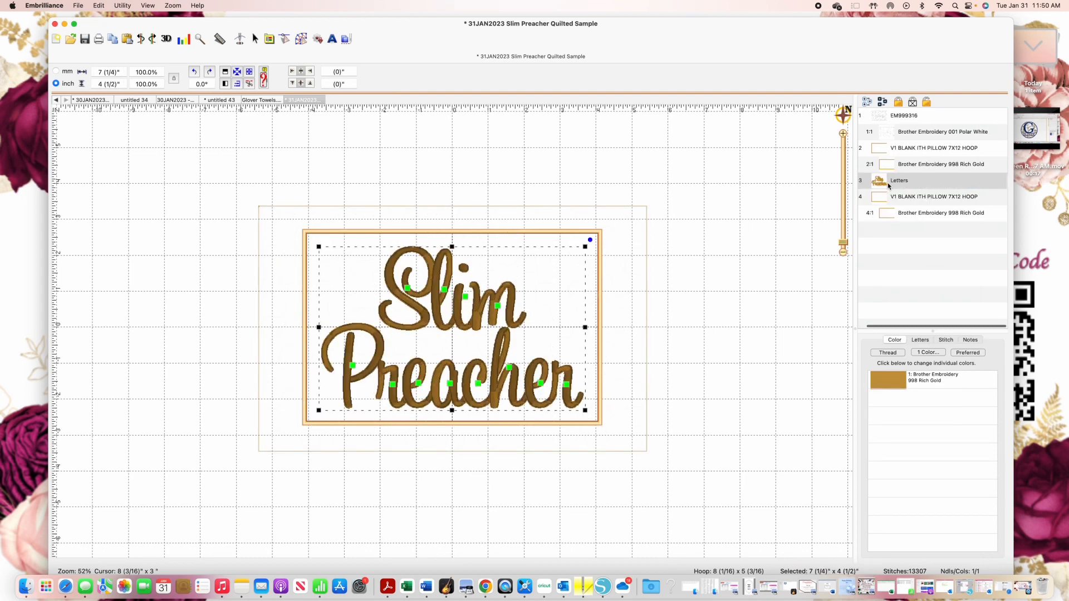
{"action": "right_click", "coordinate": [889, 186]}
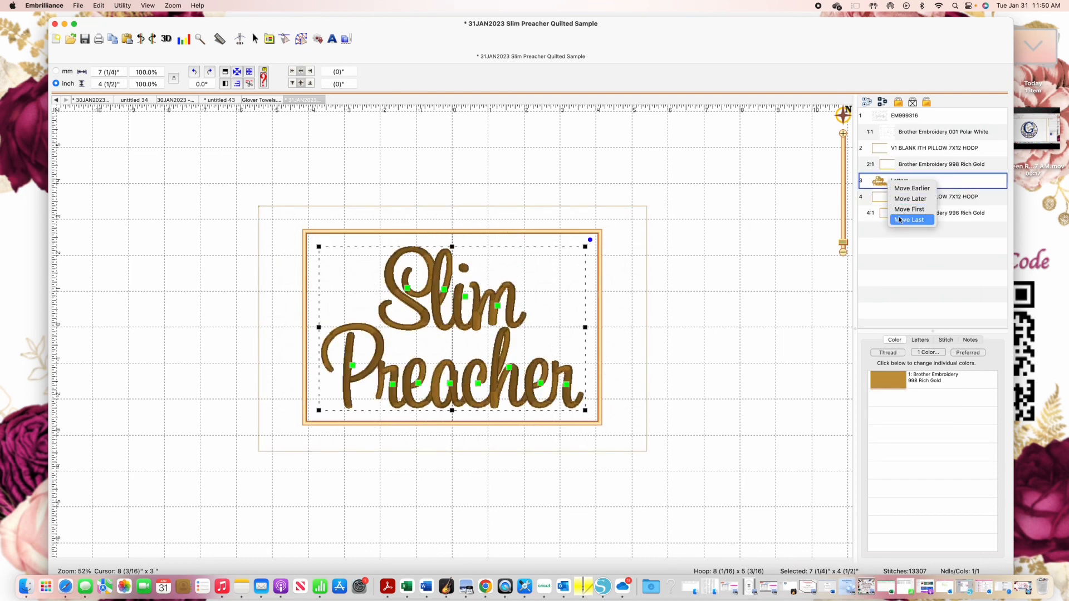
{"action": "left_click", "coordinate": [901, 220]}
{"action": "left_click", "coordinate": [733, 217]}
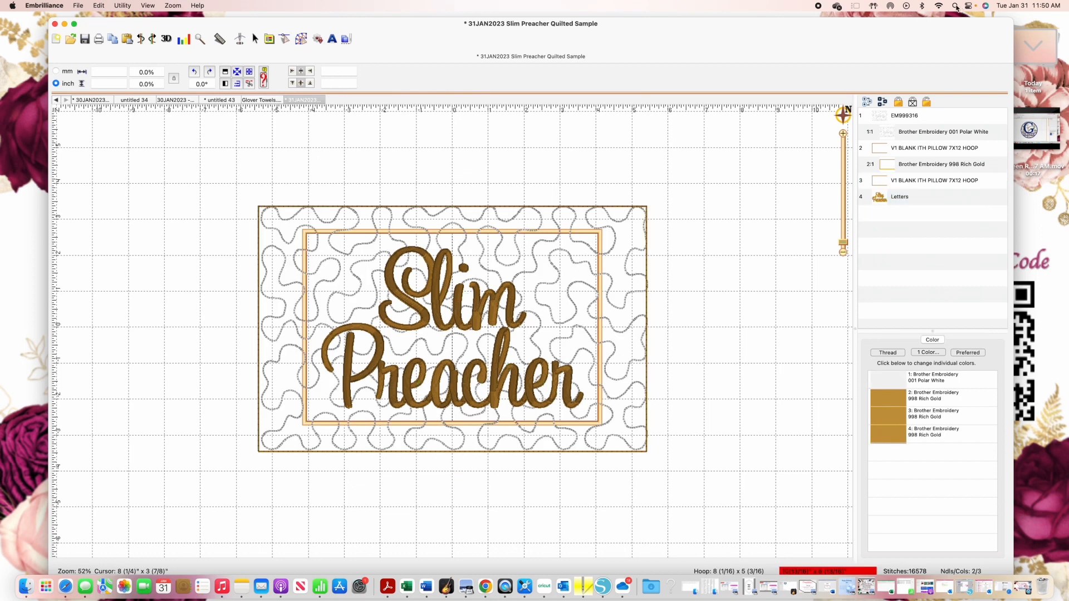
Search the computer for praying, open the Praying Hands folder and add Hand RW 3.5.PES from its PES folder to the design.
{"action": "left_click", "coordinate": [955, 6]}
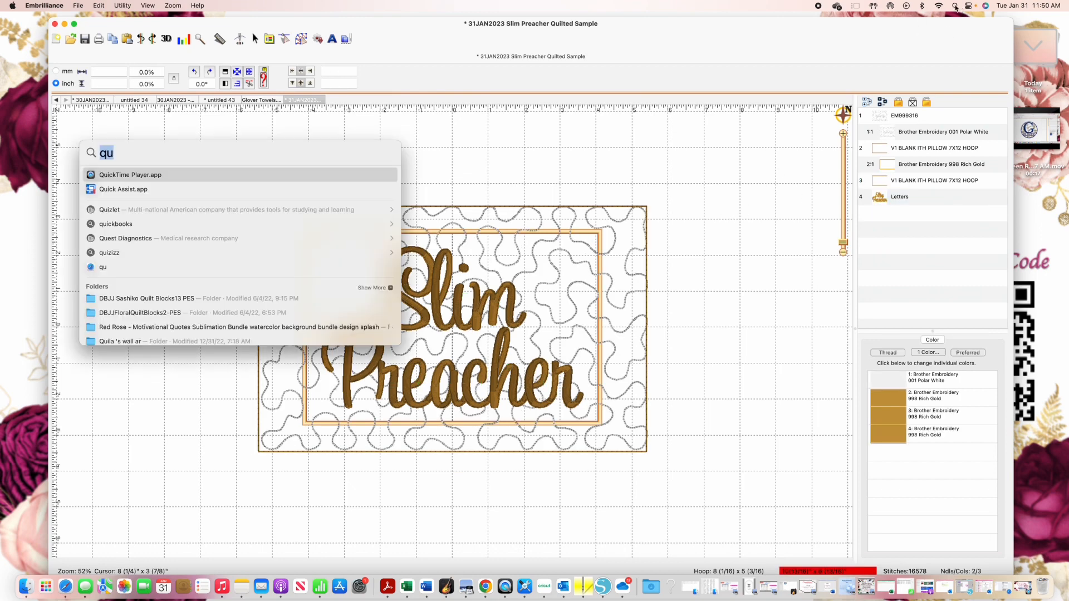
{"action": "type", "text": "praying"}
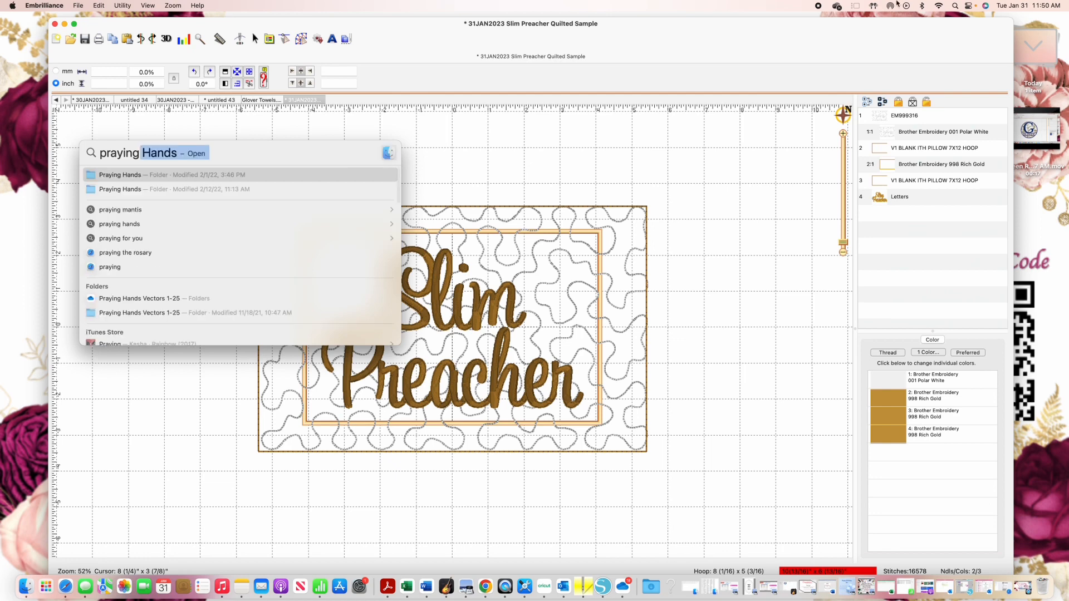
{"action": "left_click", "coordinate": [136, 174]}
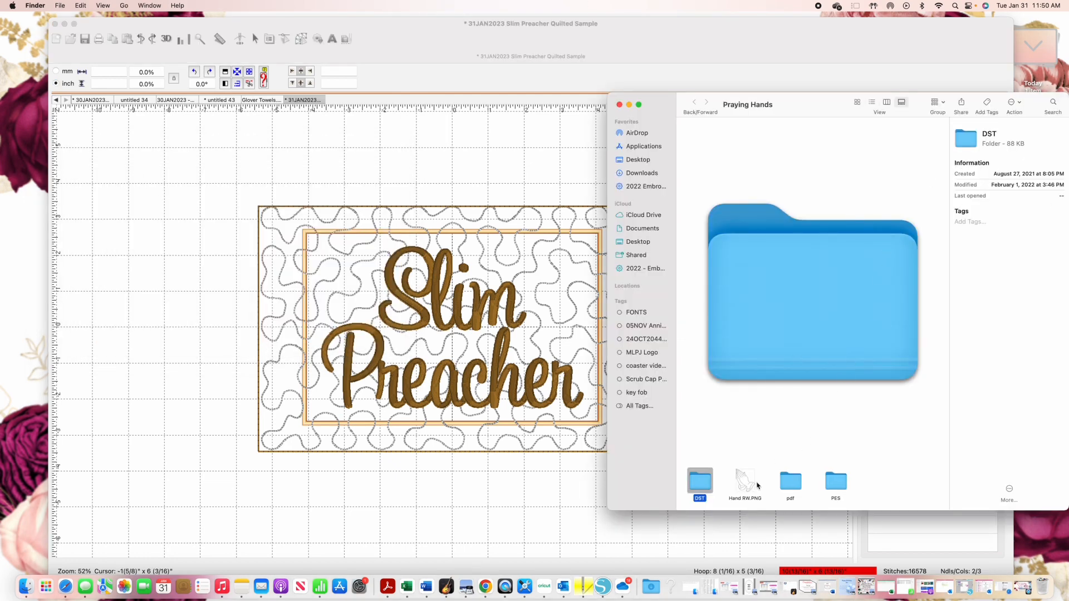
{"action": "double_click", "coordinate": [836, 482]}
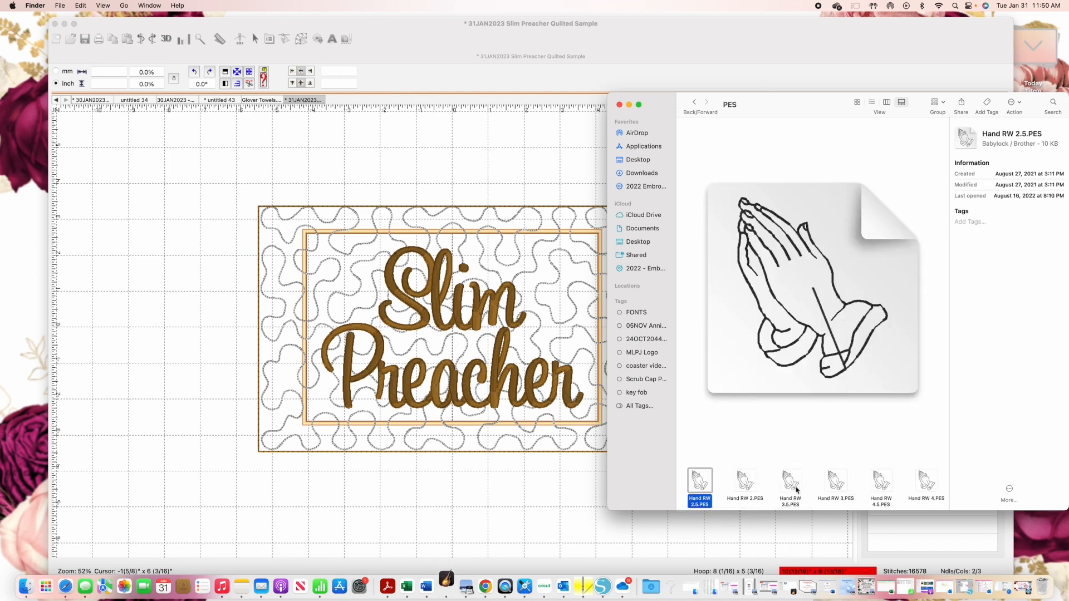
{"action": "left_click_drag", "start_coordinate": [790, 482], "coordinate": [577, 285]}
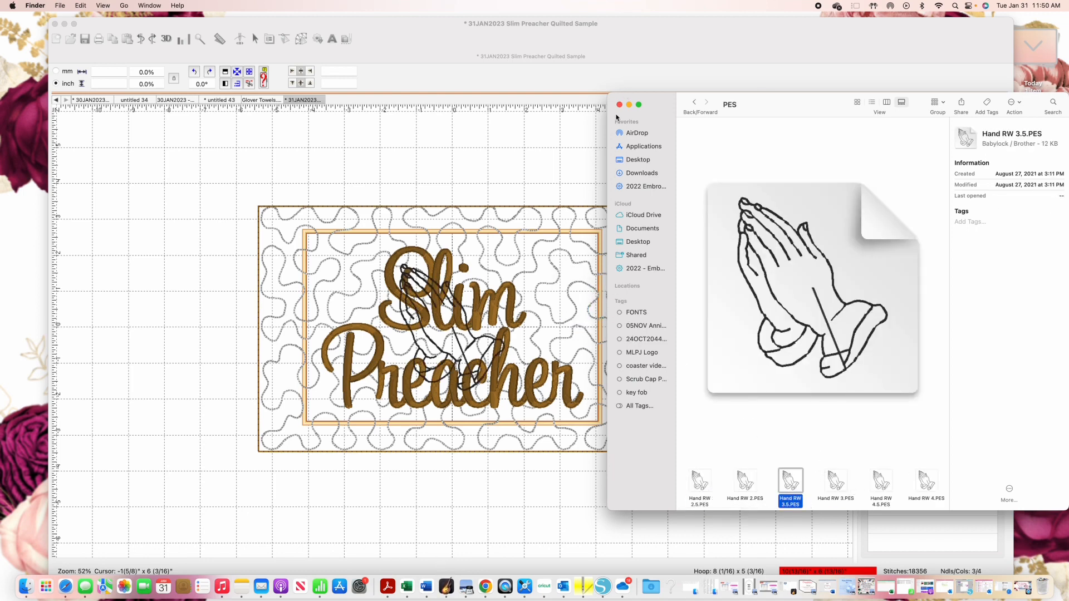
{"action": "left_click", "coordinate": [629, 105]}
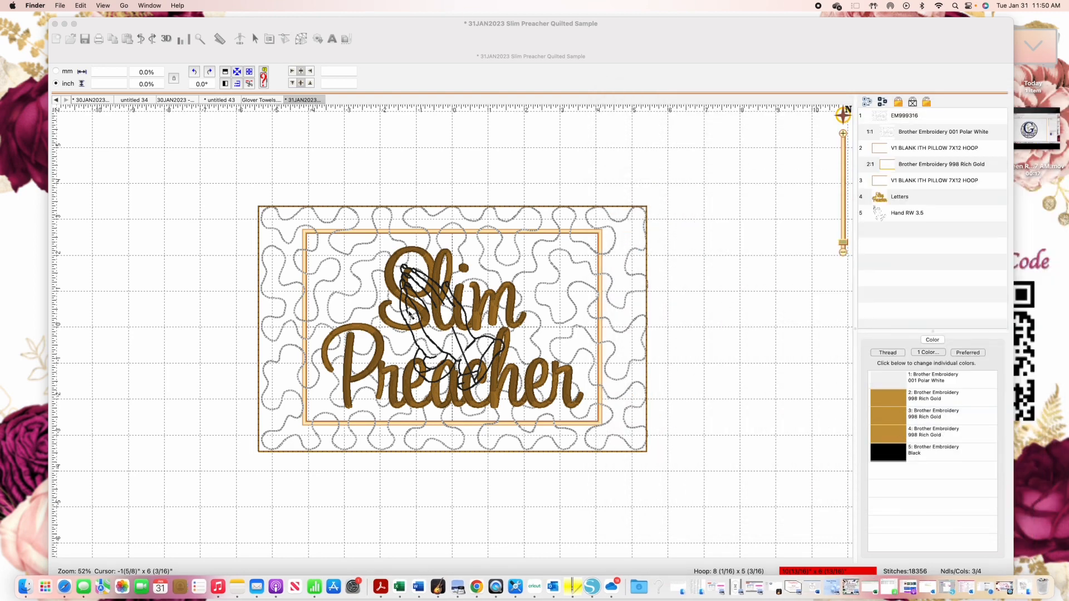
{"action": "left_click", "coordinate": [466, 363]}
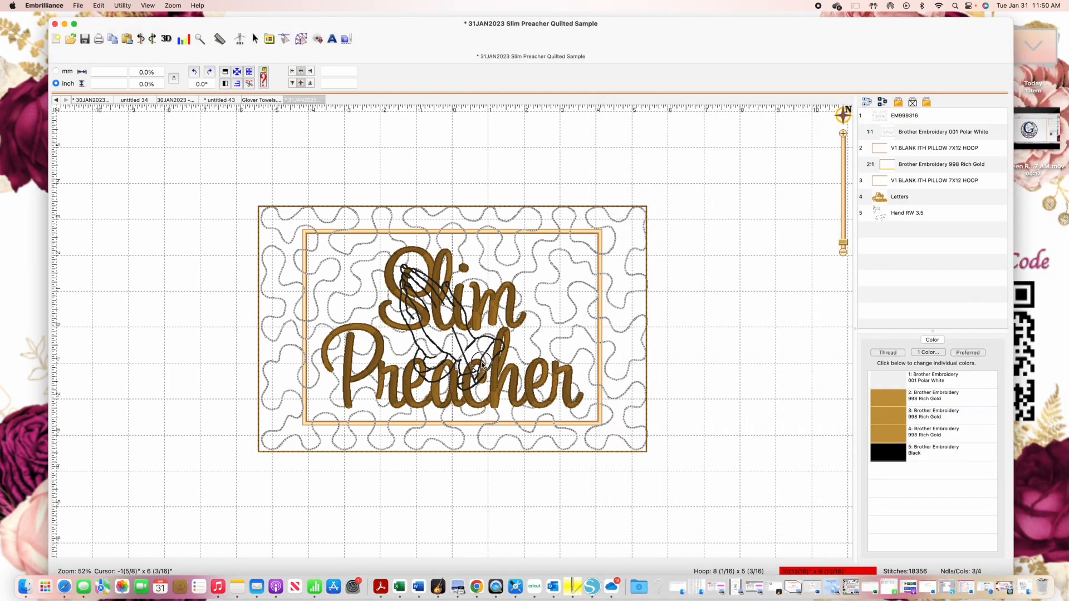
{"action": "left_click", "coordinate": [877, 214]}
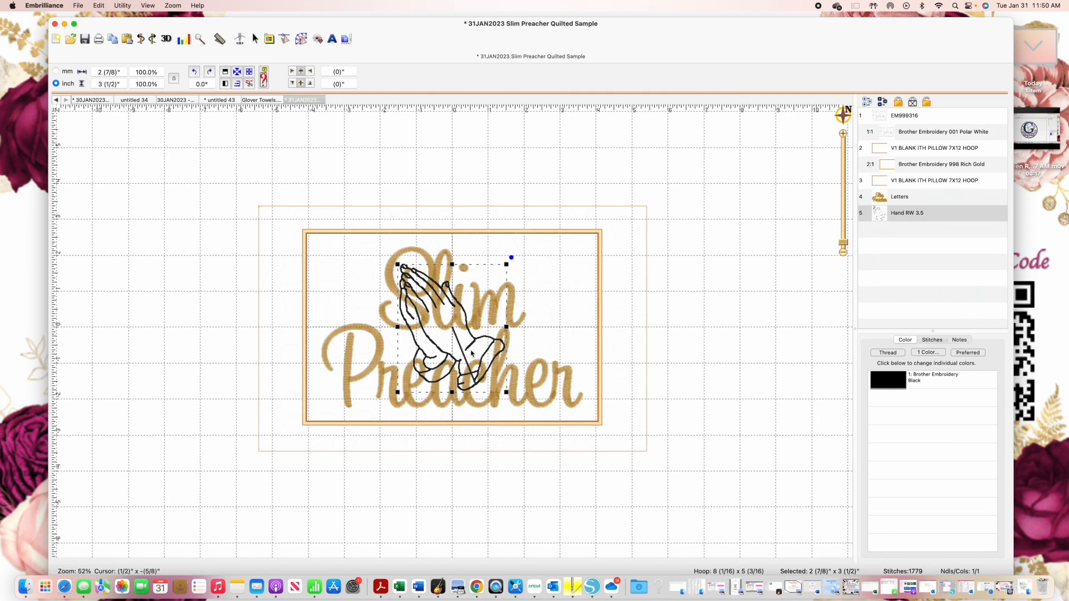
{"action": "left_click_drag", "start_coordinate": [465, 348], "coordinate": [564, 316]}
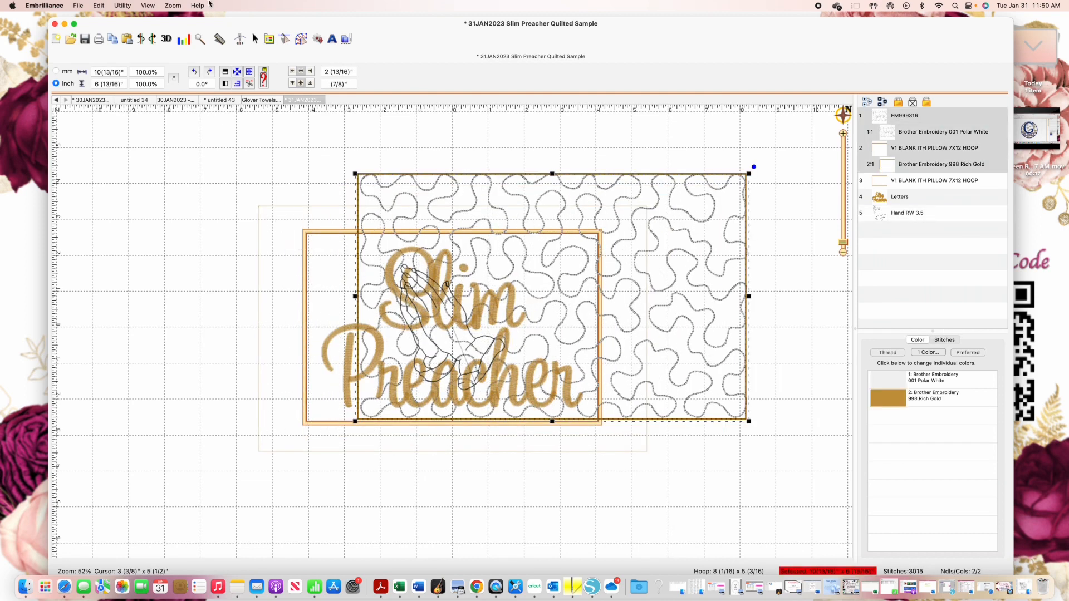
{"action": "left_click", "coordinate": [141, 37]}
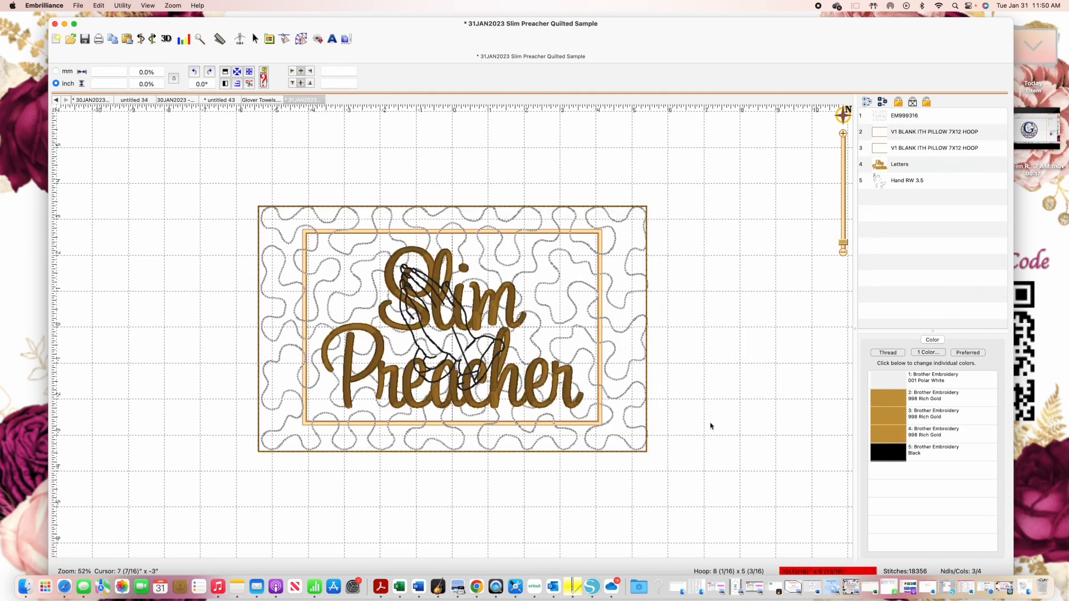
Move the praying hands to the right and shrink them to fit between the end of "Slim" and the gold inner frame, above "Preacher".
{"action": "left_click", "coordinate": [909, 188]}
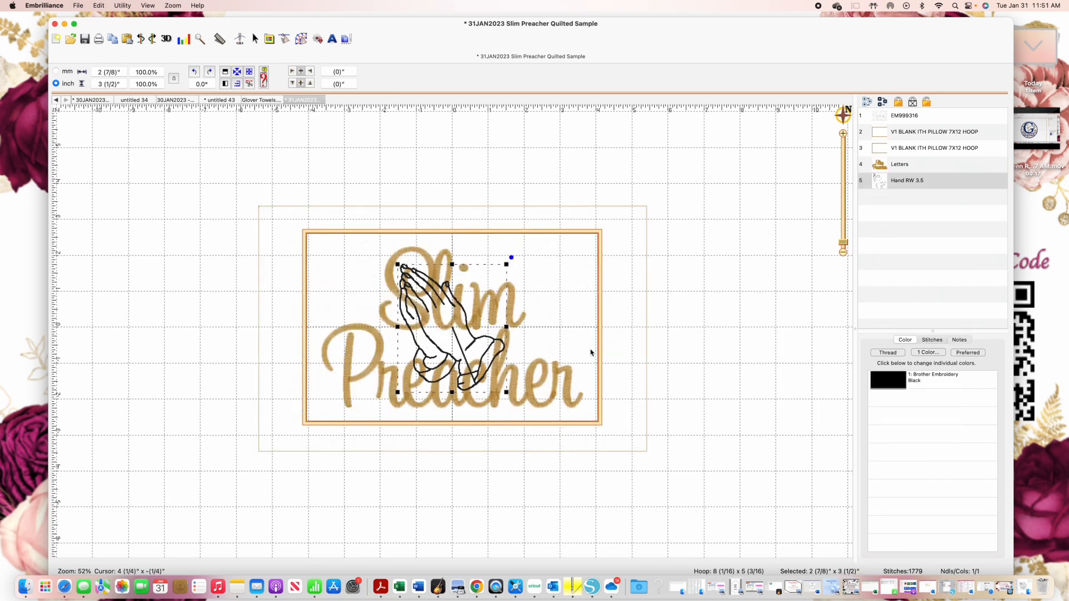
{"action": "key", "text": "Right"}
{"action": "key", "text": "Right"}
{"action": "key", "text": "Right"}
{"action": "key", "text": "Right"}
{"action": "key", "text": "Right"}
{"action": "key", "text": "Right"}
{"action": "key", "text": "Right"}
{"action": "key", "text": "Right"}
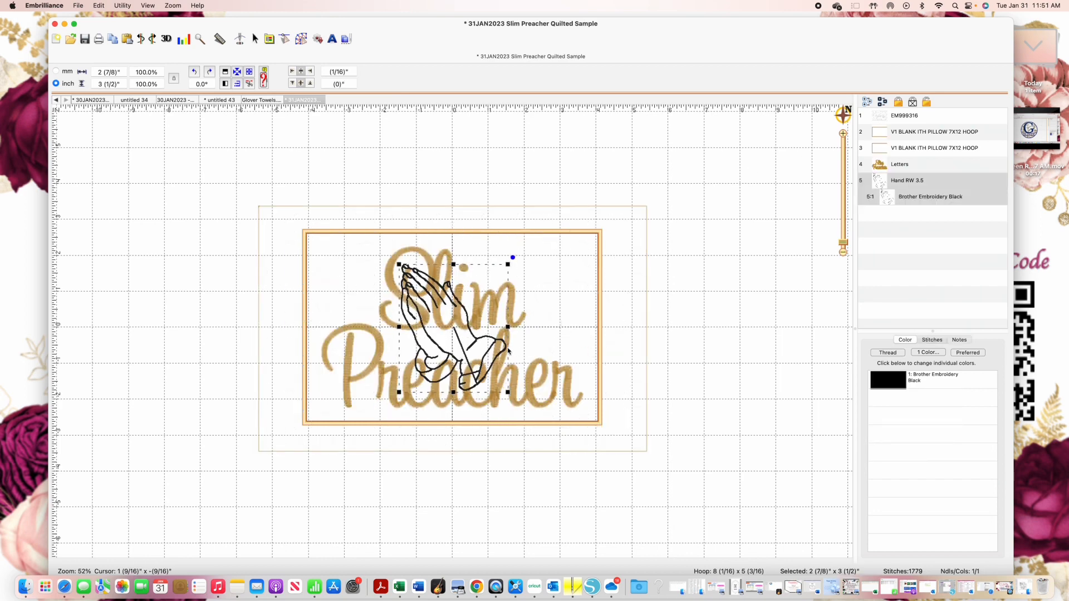
{"action": "key", "text": "Right"}
{"action": "key", "text": "Right"}
{"action": "key", "text": "Right"}
{"action": "key", "text": "Right"}
{"action": "key", "text": "Right"}
{"action": "key", "text": "Right"}
{"action": "key", "text": "Right"}
{"action": "key", "text": "Right"}
{"action": "key", "text": "Right"}
{"action": "key", "text": "Right"}
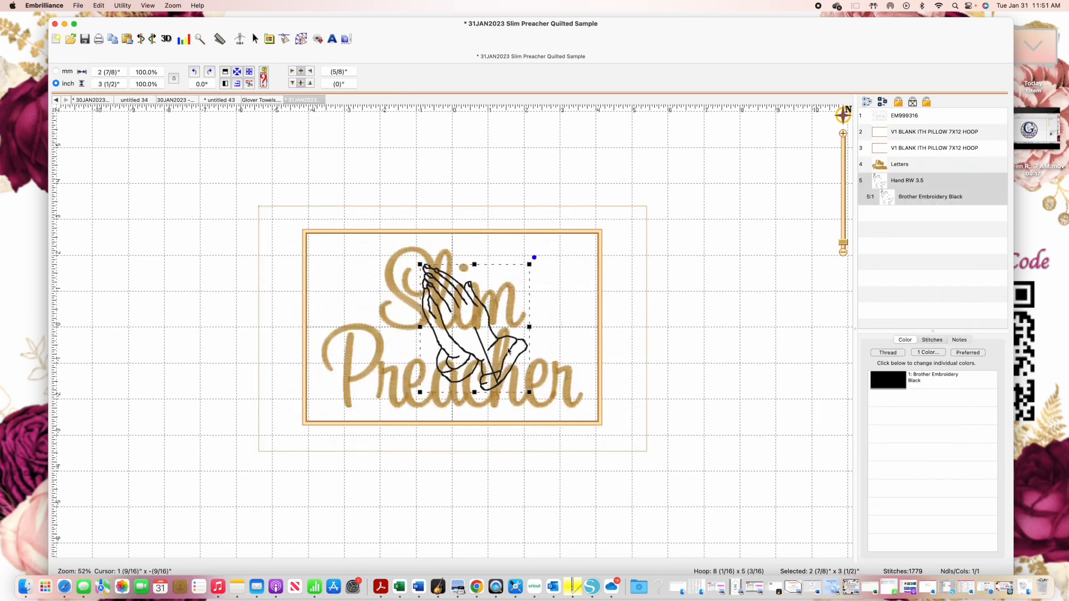
{"action": "key", "text": "Right"}
{"action": "key", "text": "Right"}
{"action": "key", "text": "Right"}
{"action": "key", "text": "Right"}
{"action": "key", "text": "Right"}
{"action": "key", "text": "Right"}
{"action": "key", "text": "Right"}
{"action": "key", "text": "Right"}
{"action": "key", "text": "Right"}
{"action": "key", "text": "Right"}
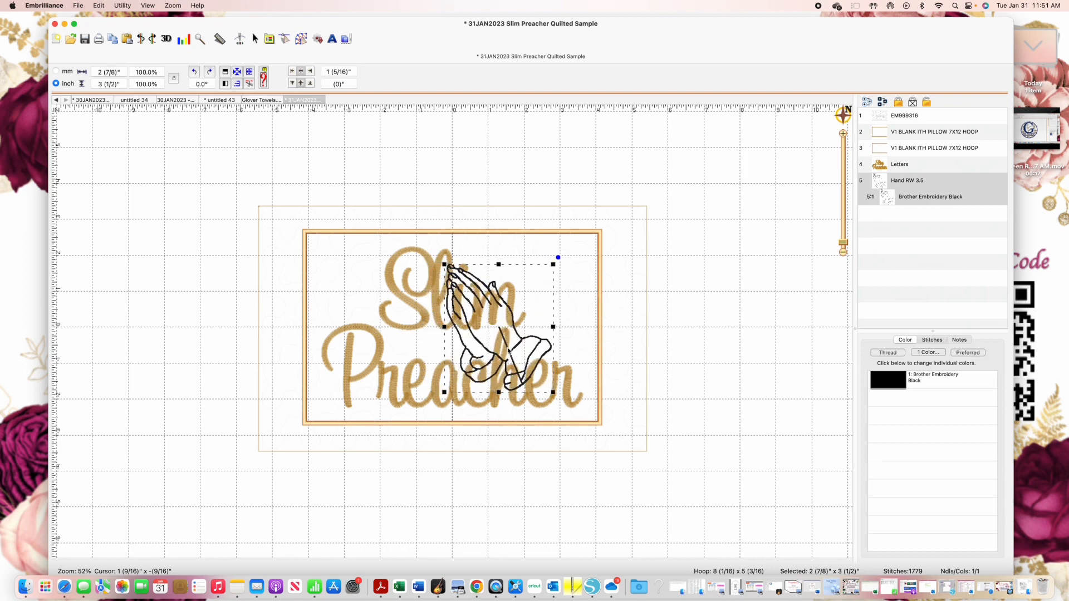
{"action": "key", "text": "Right"}
{"action": "key", "text": "Right"}
{"action": "key", "text": "Right"}
{"action": "key", "text": "Right"}
{"action": "key", "text": "Right"}
{"action": "key", "text": "Right"}
{"action": "key", "text": "Right"}
{"action": "key", "text": "Right"}
{"action": "key", "text": "Right"}
{"action": "key", "text": "Right"}
{"action": "key", "text": "Right"}
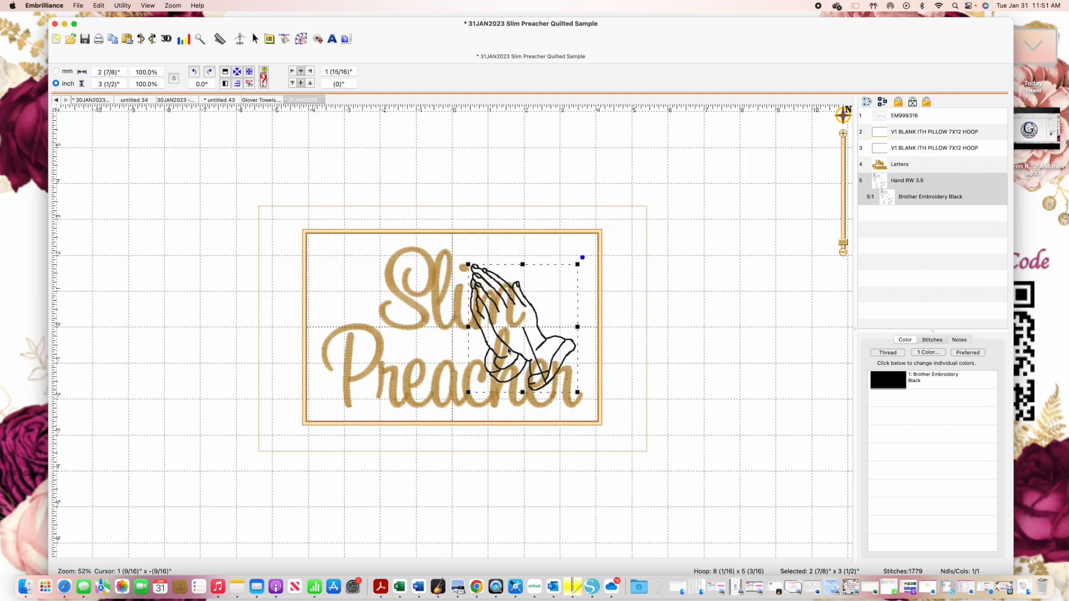
{"action": "key", "text": "Right"}
{"action": "key", "text": "Right"}
{"action": "key", "text": "Right"}
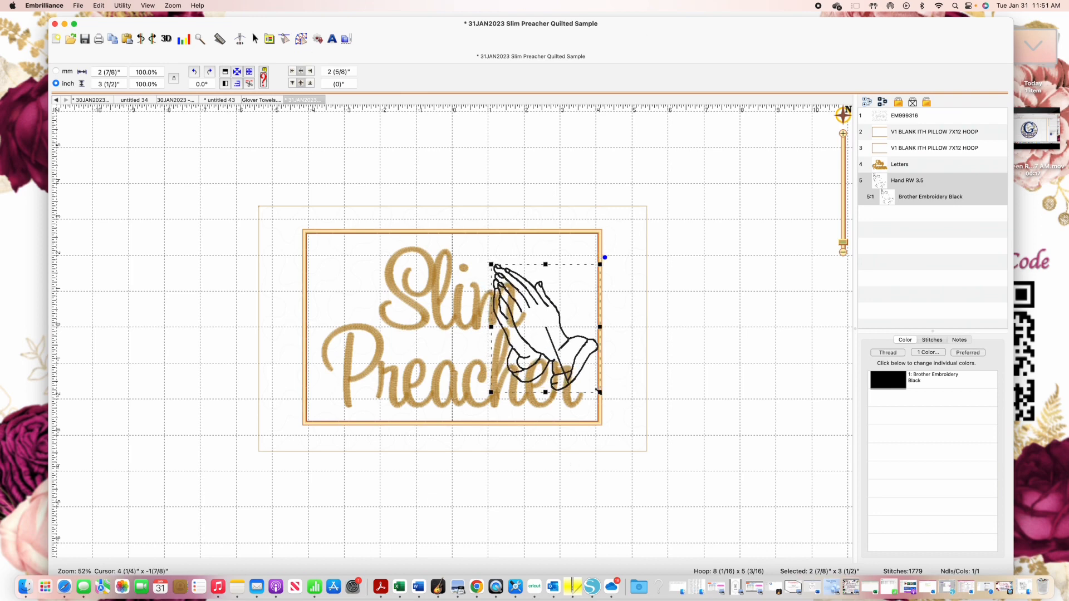
{"action": "left_click_drag", "start_coordinate": [600, 393], "coordinate": [555, 319]}
{"action": "left_click", "coordinate": [710, 405]}
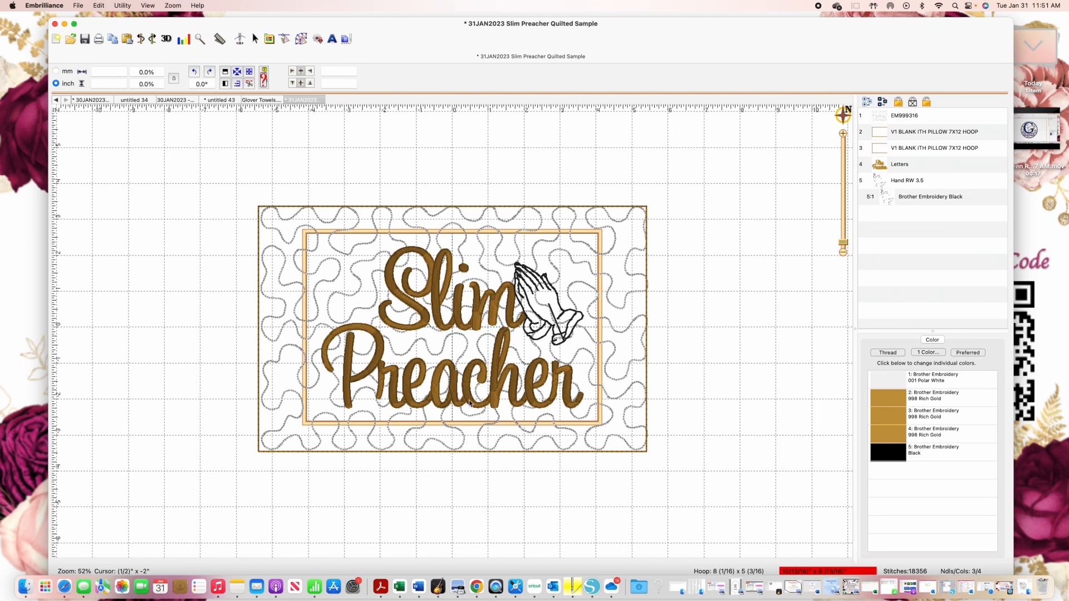
{"action": "left_click", "coordinate": [448, 391]}
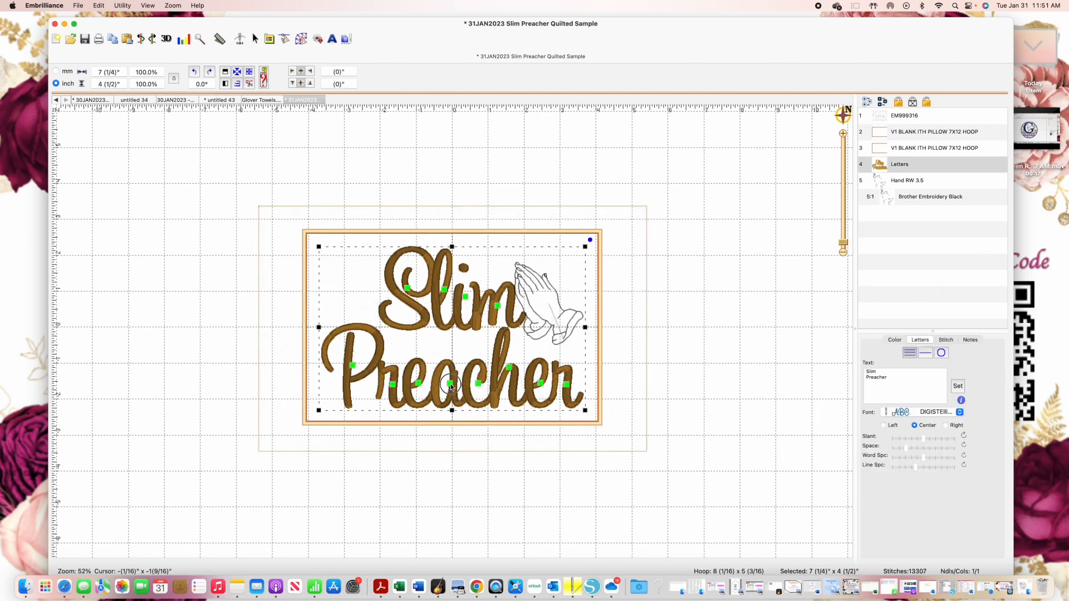
{"action": "left_click", "coordinate": [449, 392]}
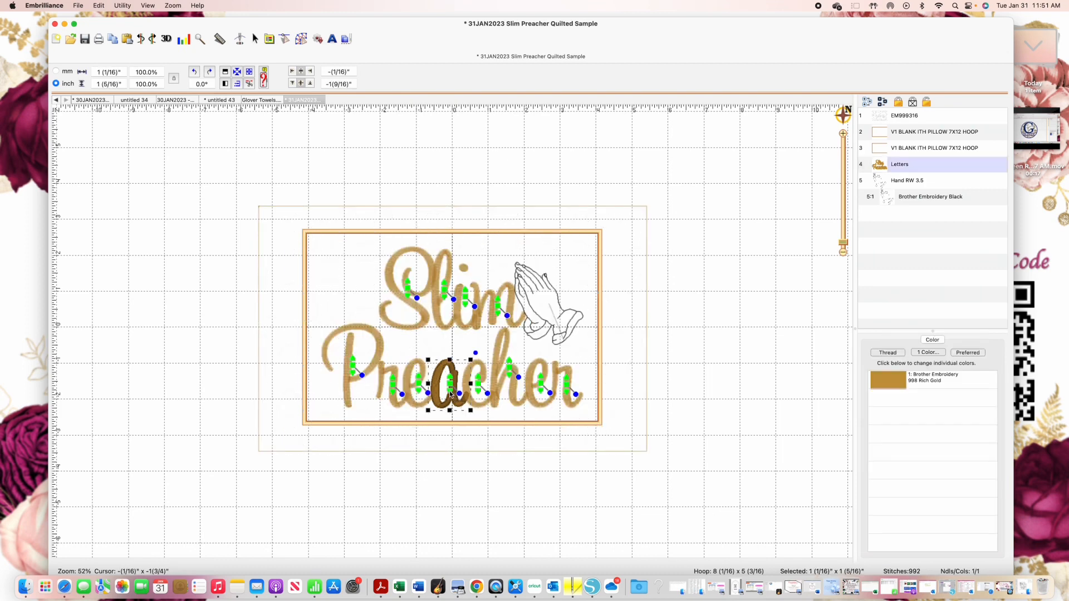
{"action": "left_click", "coordinate": [656, 401]}
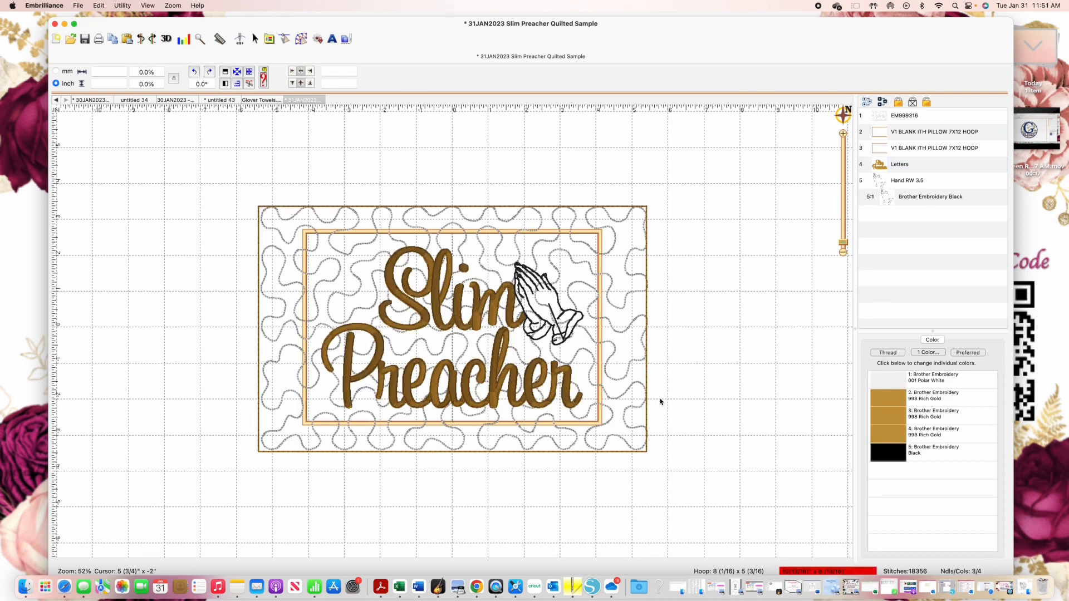
Group all objects of the pillow design, including the quilting, outlines, lettering and praying hands.
{"action": "key", "text": "super+a"}
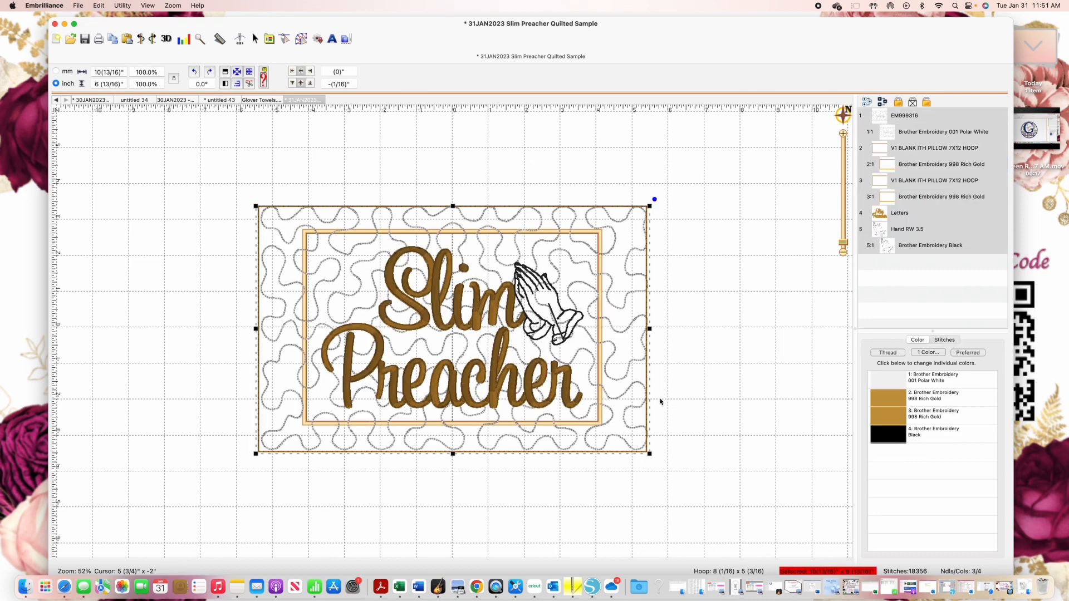
{"action": "left_click", "coordinate": [102, 8]}
{"action": "left_click", "coordinate": [102, 20]}
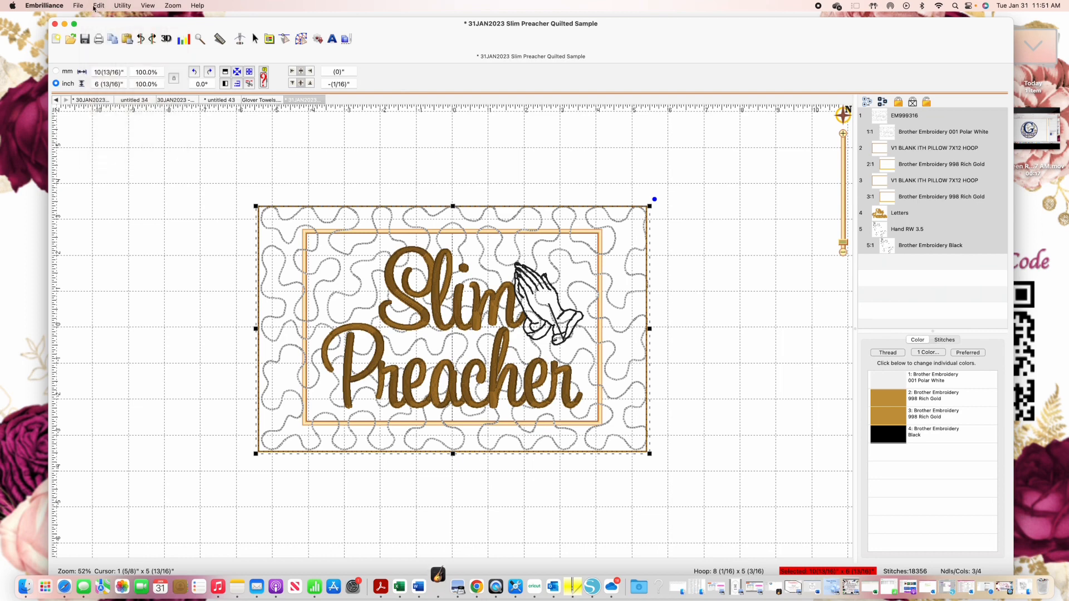
{"action": "left_click", "coordinate": [95, 7]}
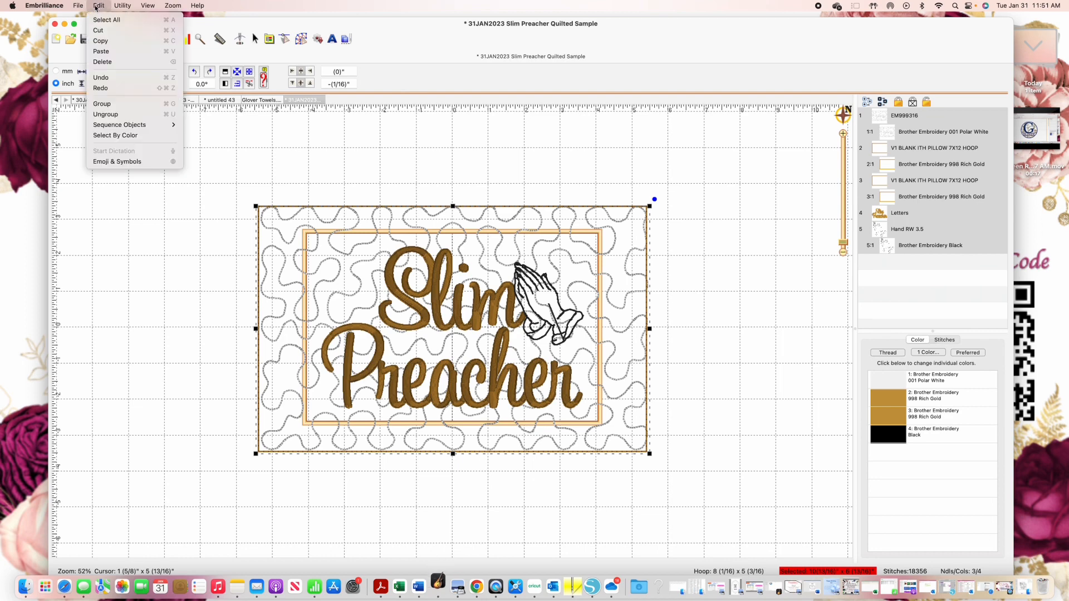
{"action": "left_click", "coordinate": [110, 105]}
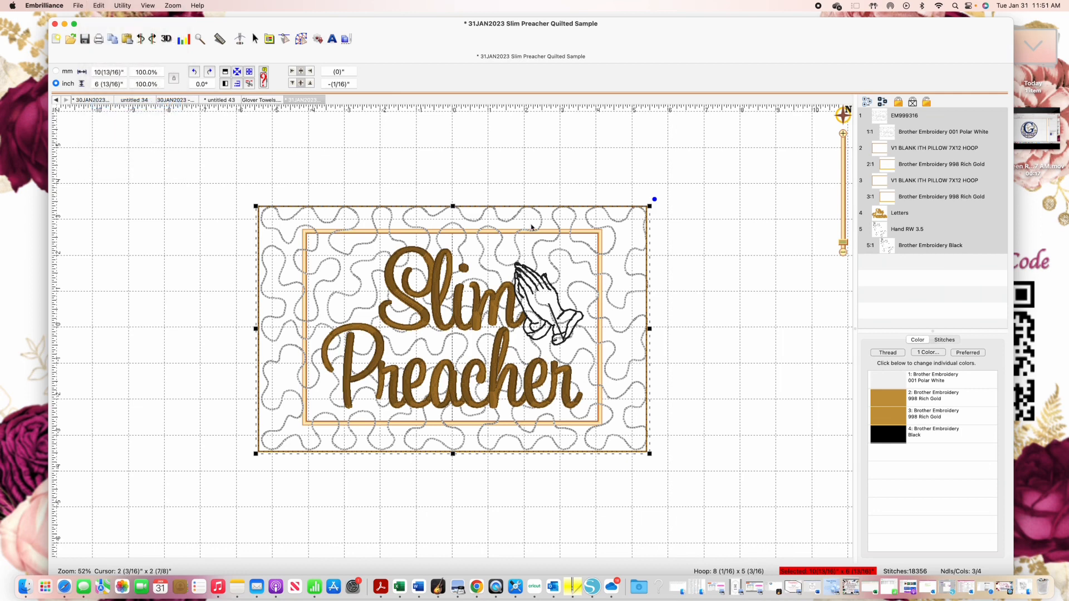
Send the whole design to the Solaris / XP1 machine under the name Design.
{"action": "left_click", "coordinate": [148, 6]}
{"action": "mouse_move", "coordinate": [118, 8]}
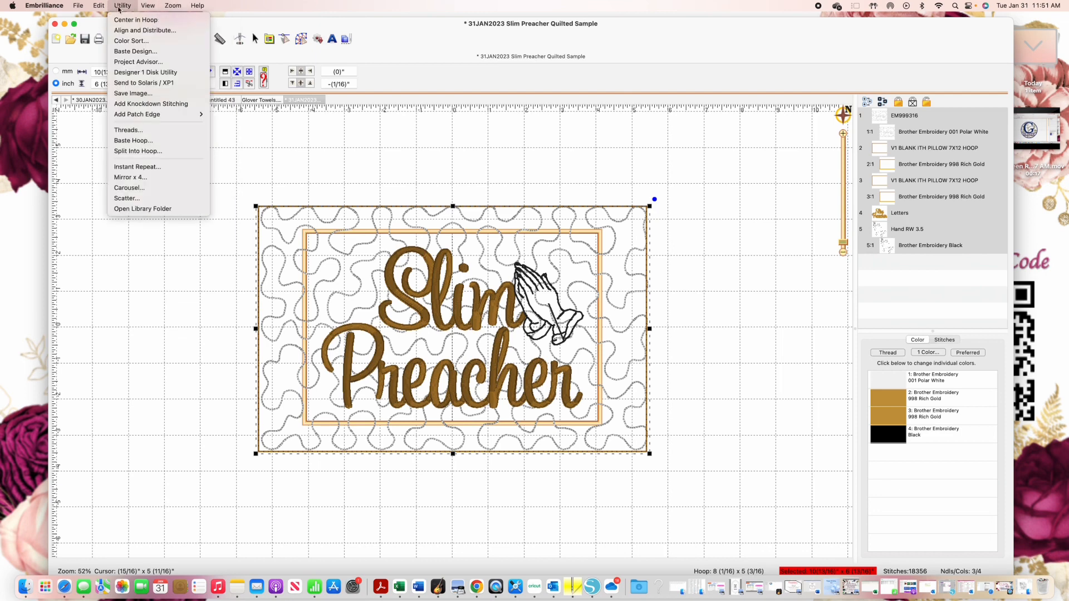
{"action": "left_click", "coordinate": [124, 83]}
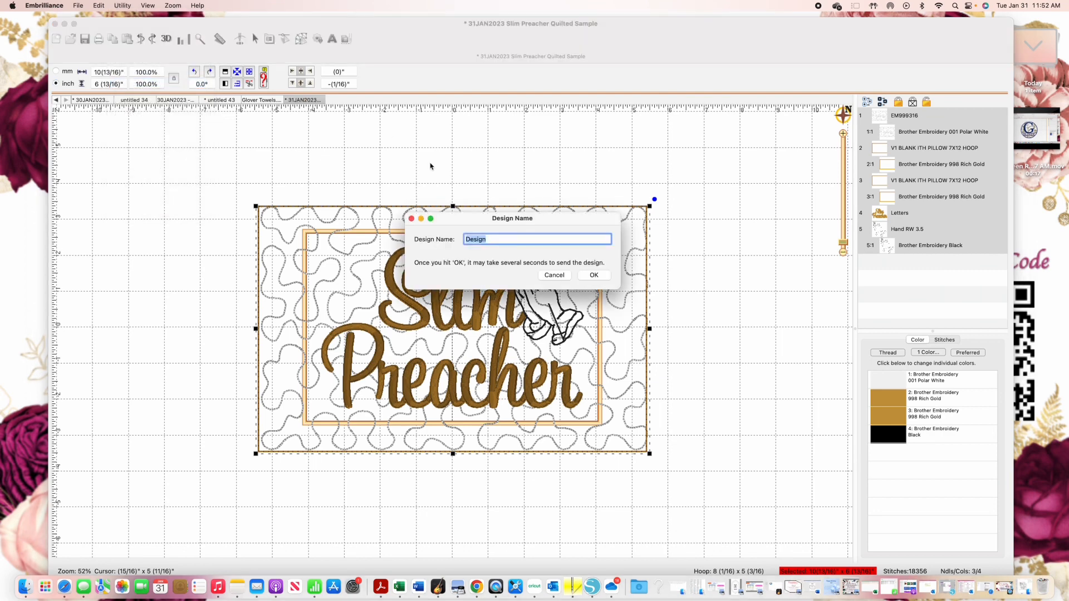
{"action": "left_click", "coordinate": [599, 278]}
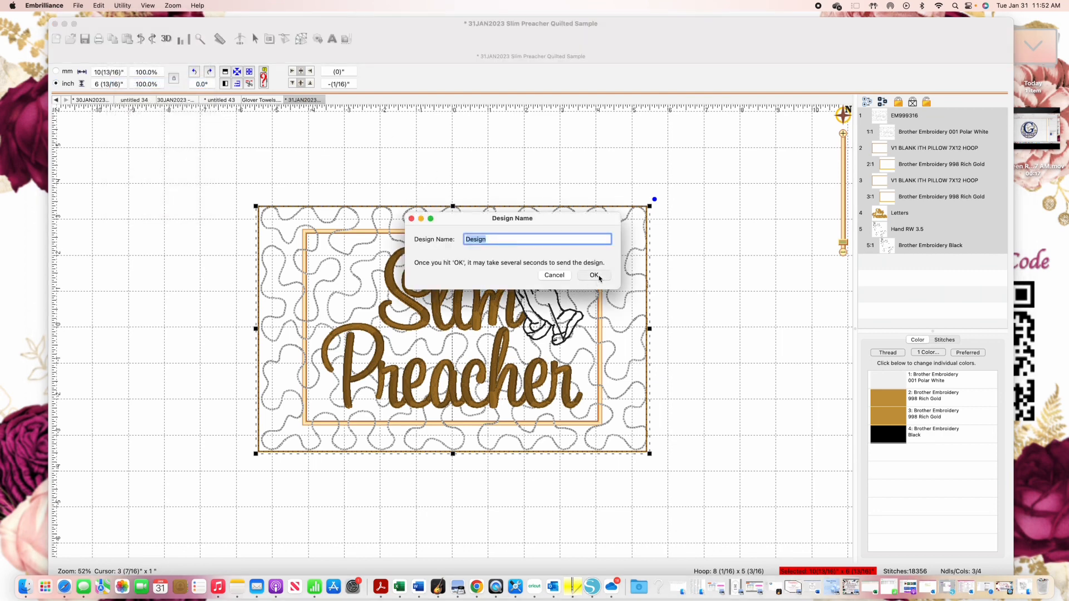